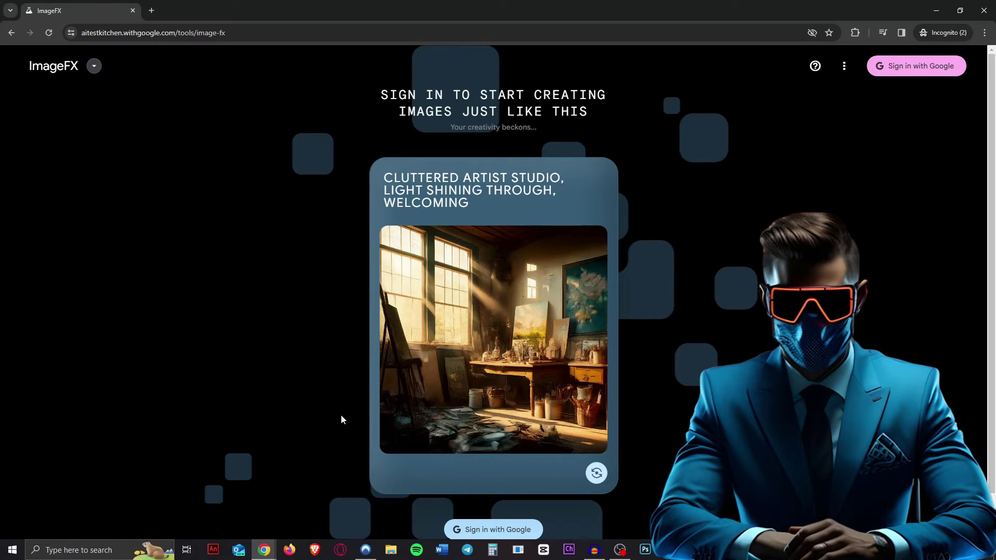
Sign in with a Google account, agree to the terms, and dismiss the About ImageFX notice.
{"action": "scroll", "coordinate": [332, 410], "scroll_direction": "down", "scroll_amount": 1}
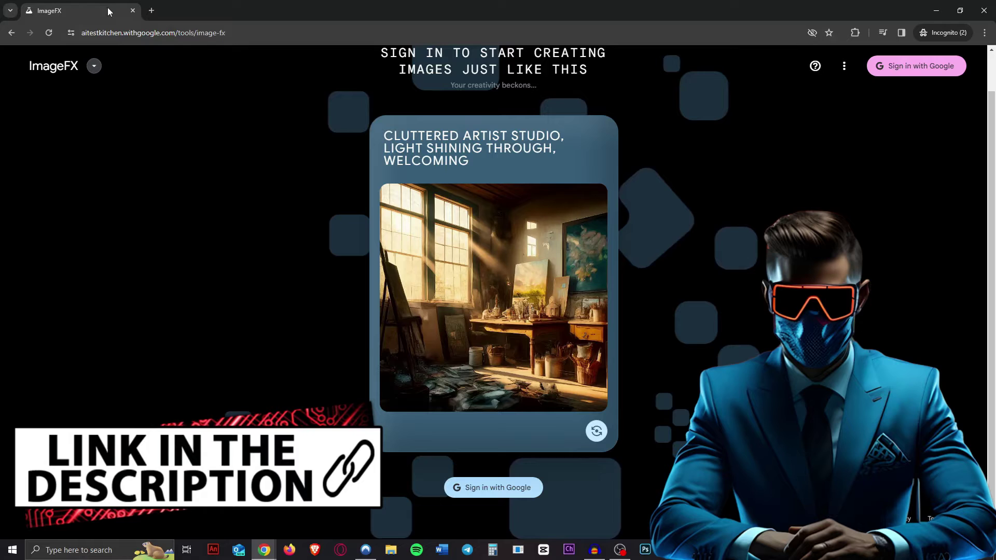
{"action": "left_click", "coordinate": [501, 487]}
{"action": "left_click", "coordinate": [525, 338]}
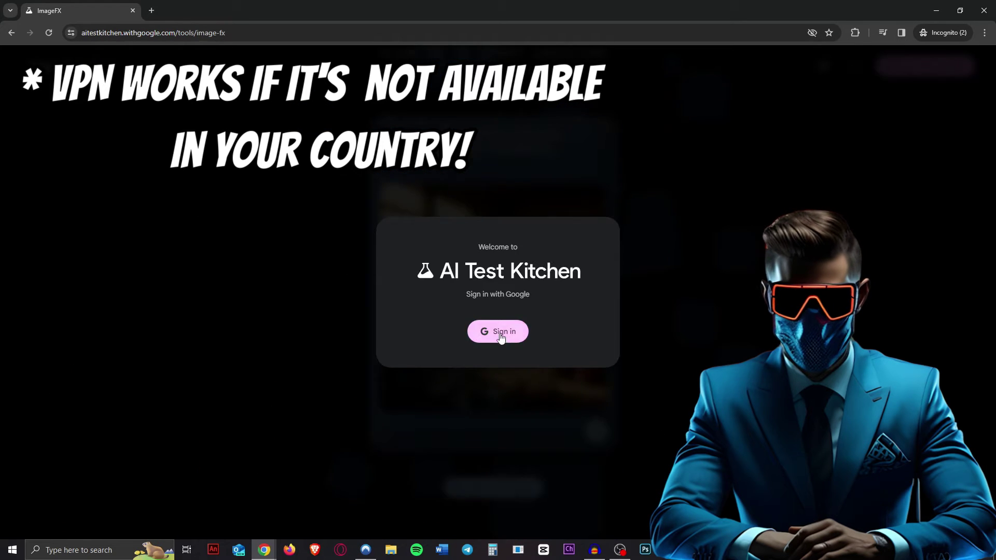
{"action": "left_click", "coordinate": [581, 378]}
{"action": "left_click", "coordinate": [582, 370]}
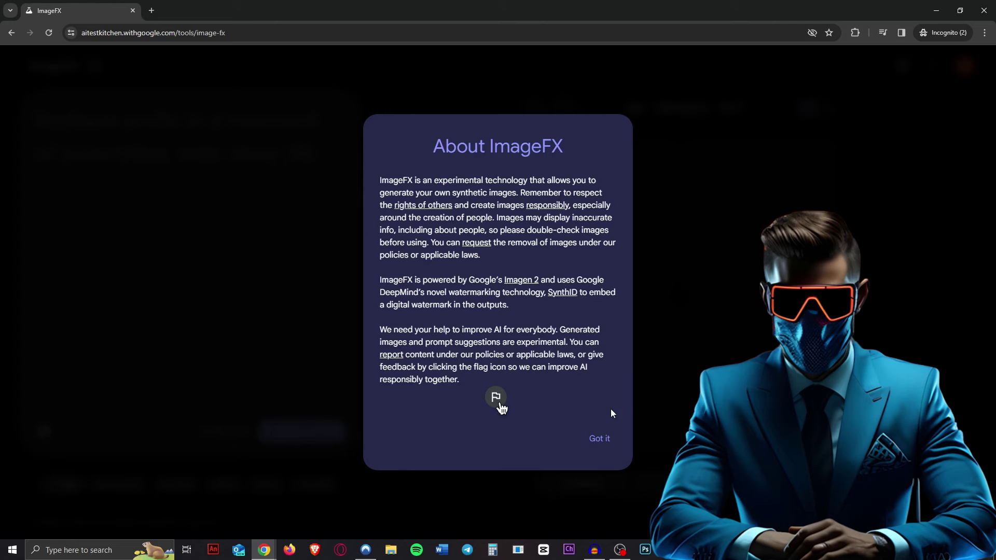
{"action": "left_click", "coordinate": [607, 438]}
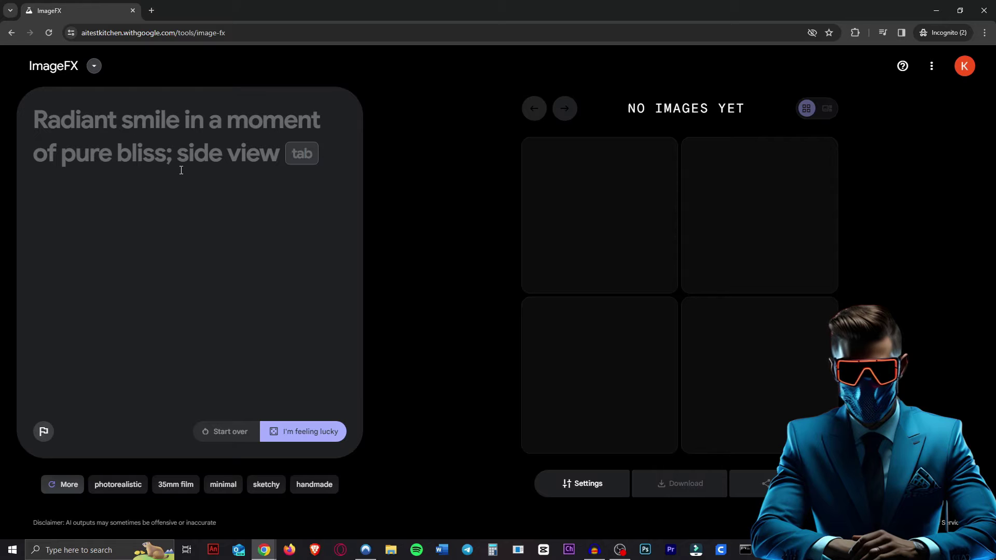
Generate four images from the pasted llama-riding-a-skateboard prompt and show them one at a time.
{"action": "type", "text": "a photo of a llama riding a skateboard"}
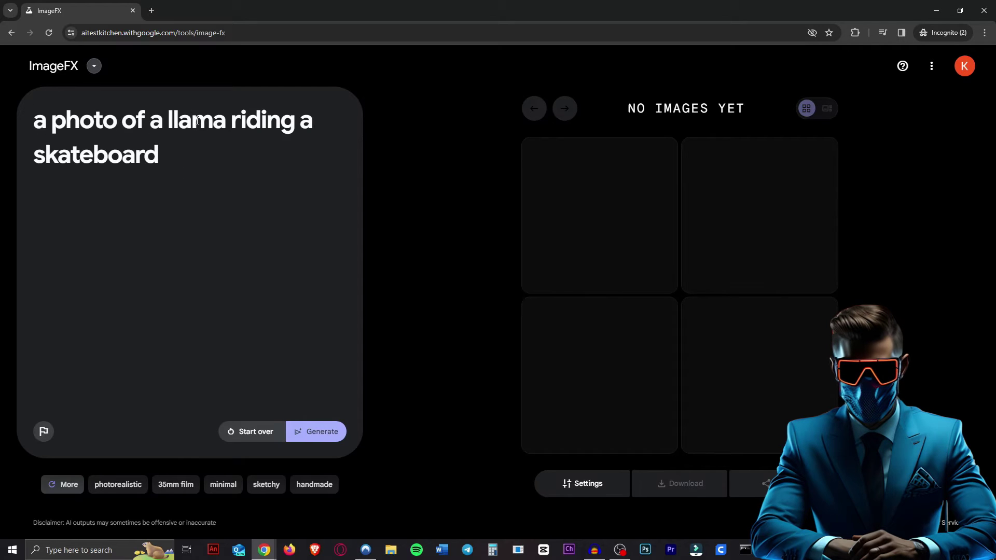
{"action": "left_click", "coordinate": [330, 430]}
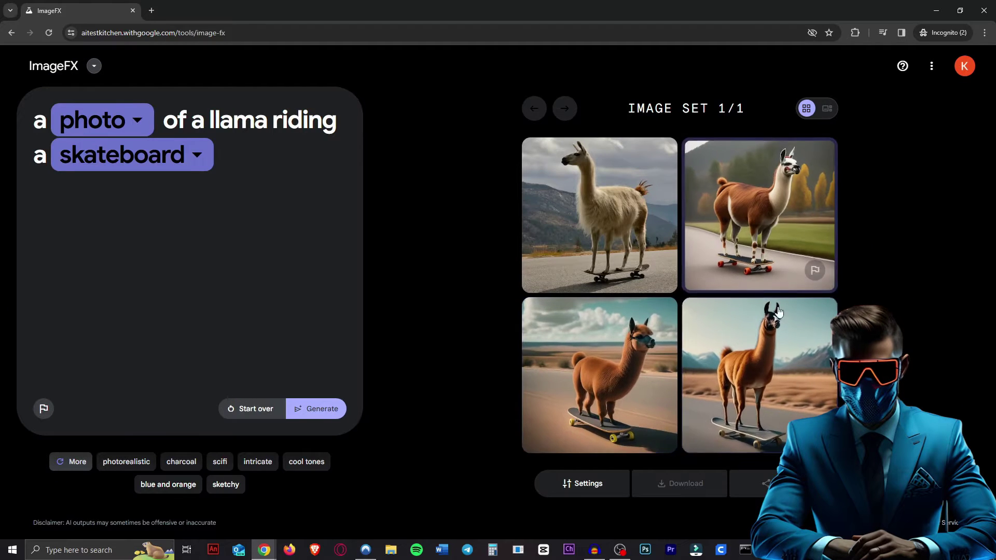
{"action": "left_click", "coordinate": [614, 195]}
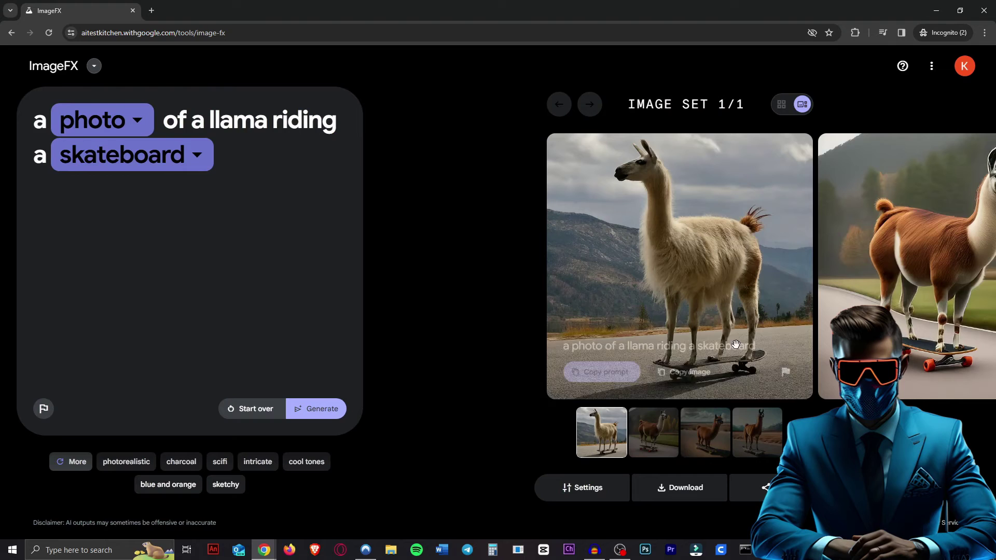
Download the first llama image as a PNG, view it in Photos, then close it.
{"action": "left_click", "coordinate": [678, 488]}
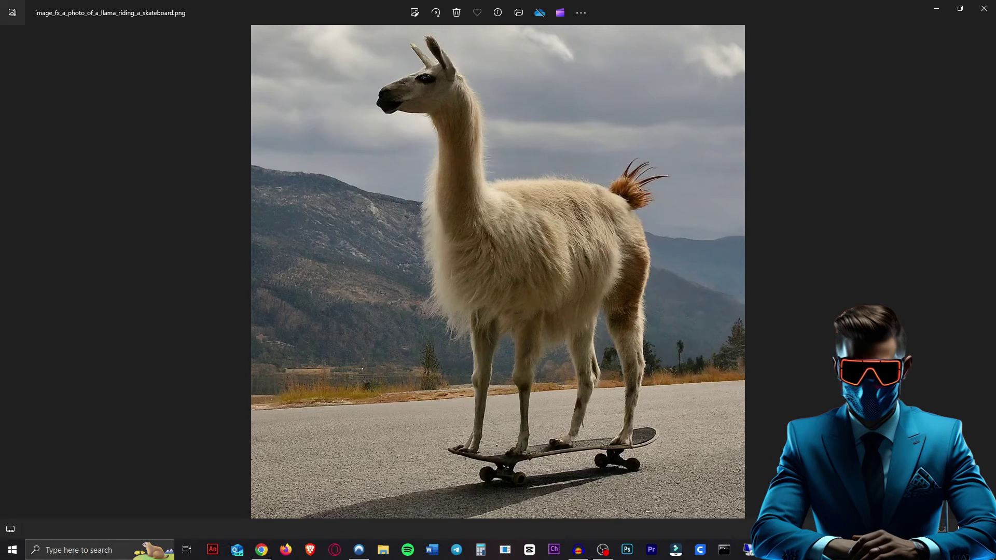
{"action": "scroll", "coordinate": [795, 385], "scroll_direction": "up", "scroll_amount": 4}
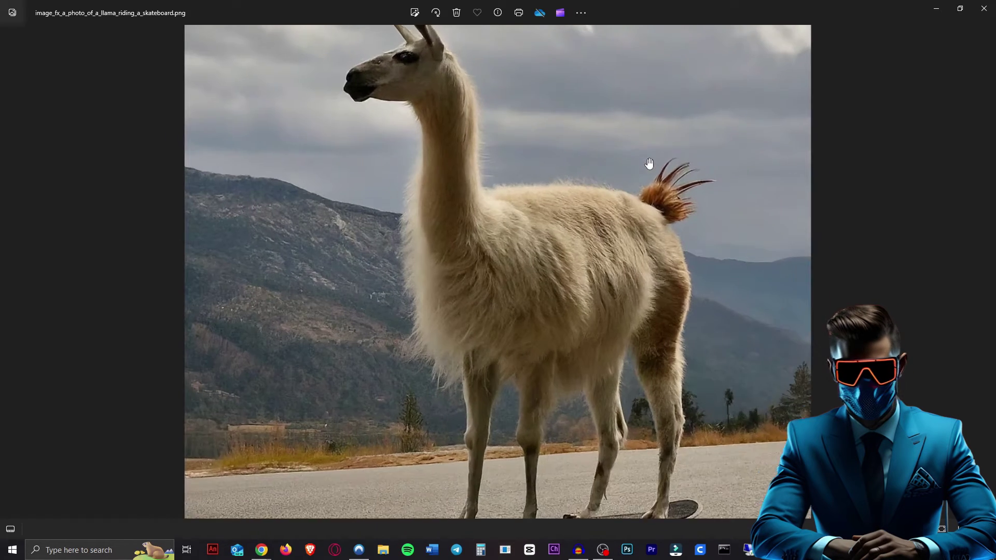
{"action": "scroll", "coordinate": [742, 388], "scroll_direction": "down", "scroll_amount": 4}
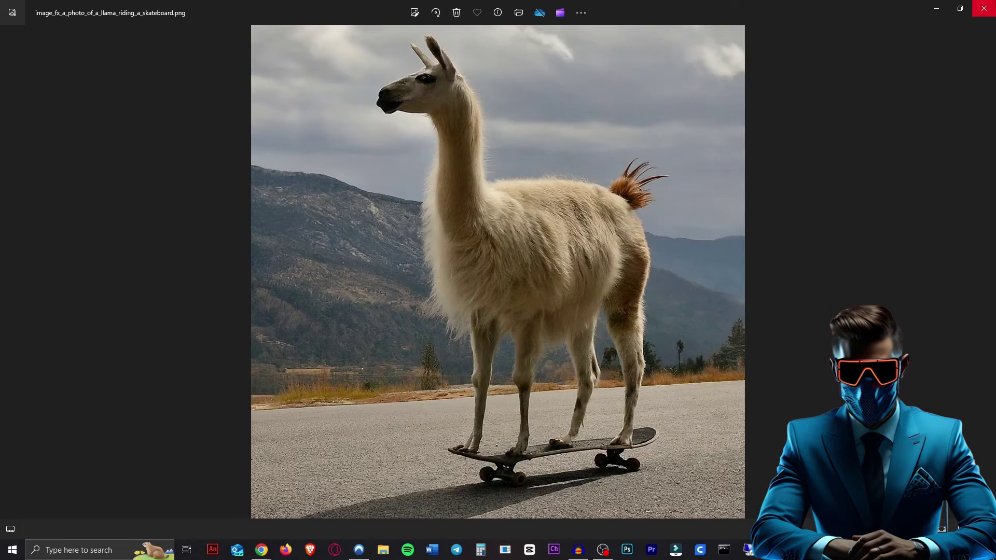
{"action": "left_click", "coordinate": [985, 8]}
Add the photorealistic style to the llama prompt, regenerate, and browse the new images.
{"action": "left_click", "coordinate": [126, 462]}
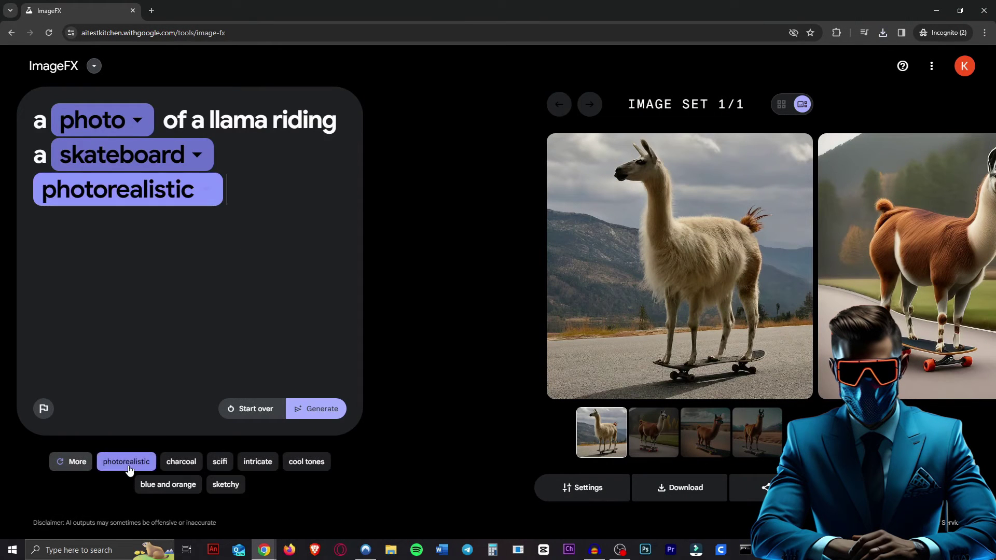
{"action": "left_click", "coordinate": [343, 415]}
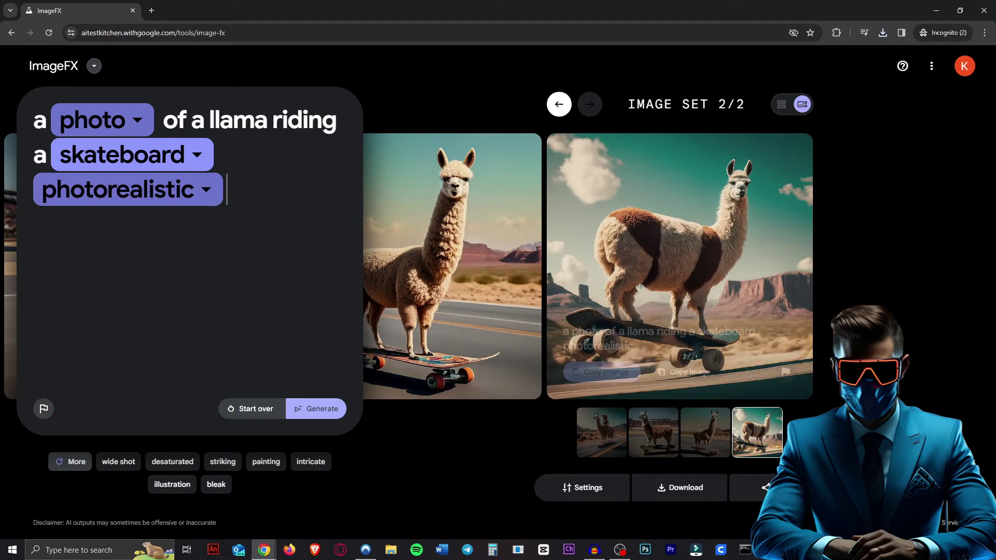
{"action": "left_click", "coordinate": [770, 210]}
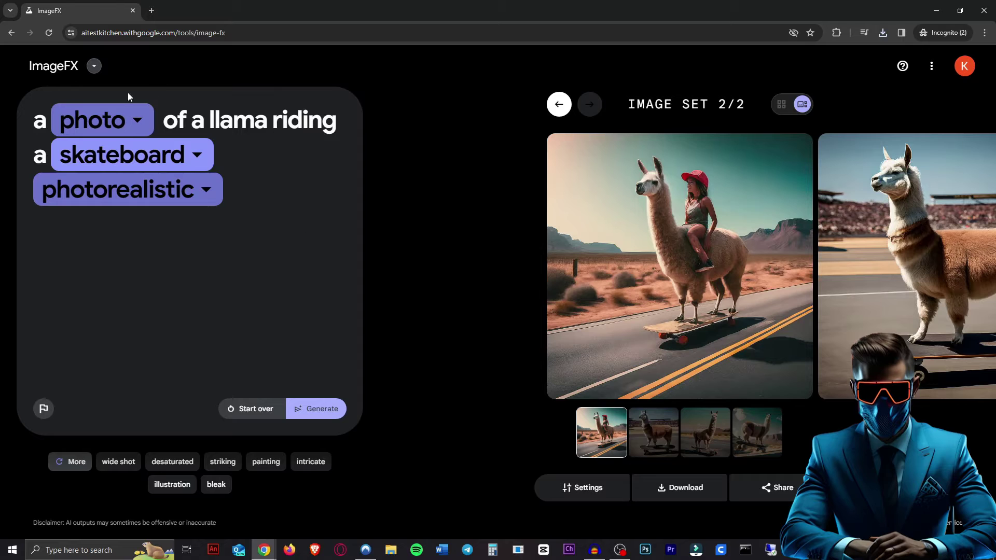
Edit the prompt chips: photo to illustration, skateboard to bicycle, and the style to stylized.
{"action": "left_click", "coordinate": [137, 121]}
{"action": "left_click", "coordinate": [266, 180]}
{"action": "left_click", "coordinate": [138, 120]}
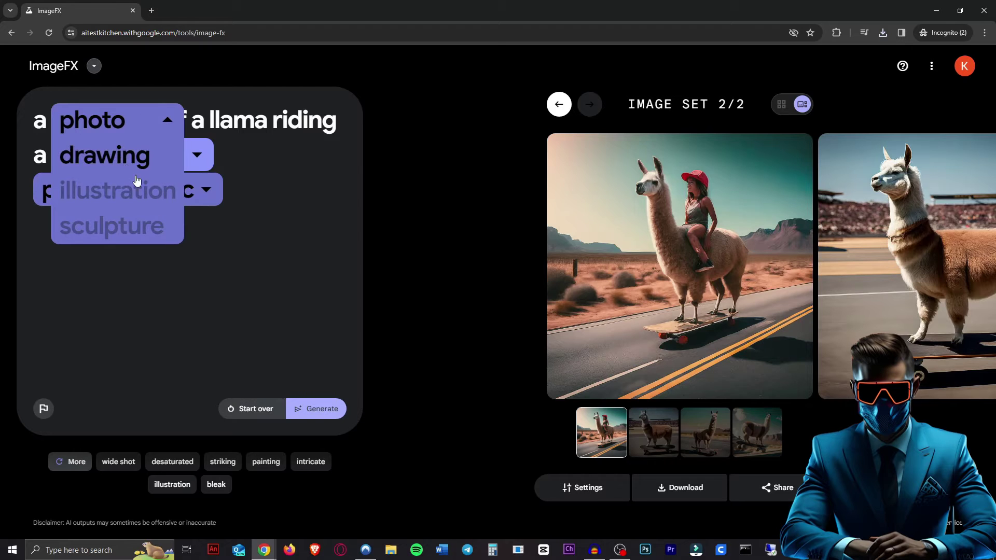
{"action": "left_click", "coordinate": [197, 155]}
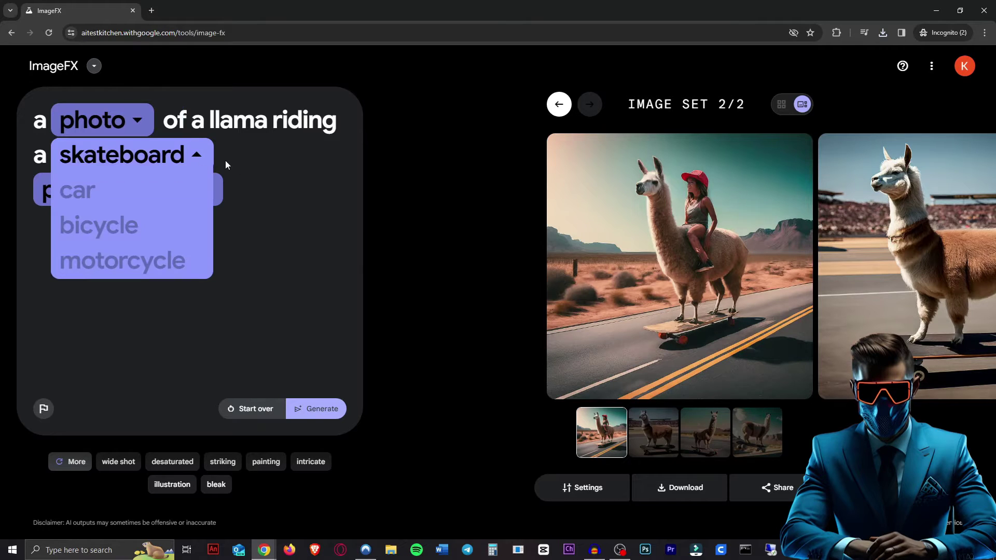
{"action": "left_click", "coordinate": [322, 239]}
{"action": "left_click", "coordinate": [147, 195]}
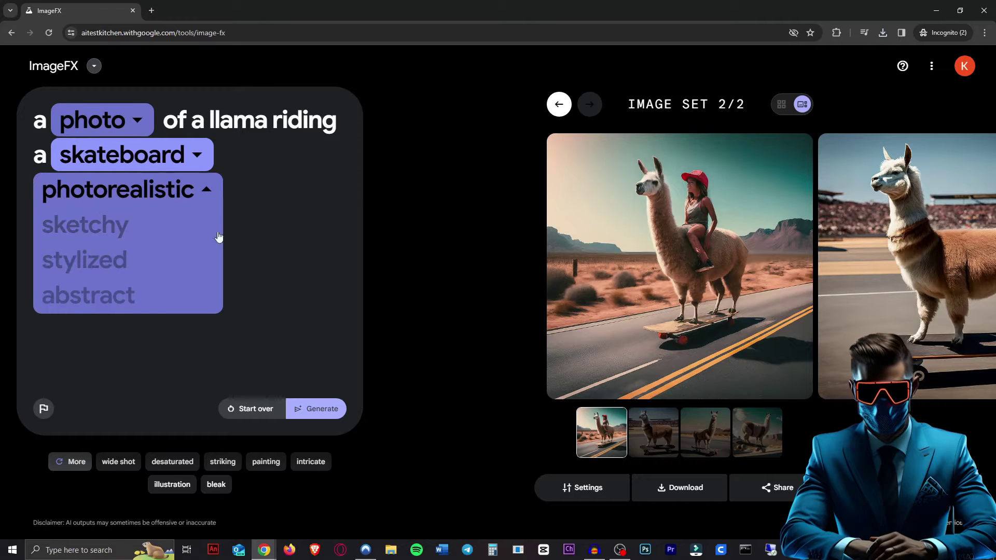
{"action": "left_click", "coordinate": [110, 120]}
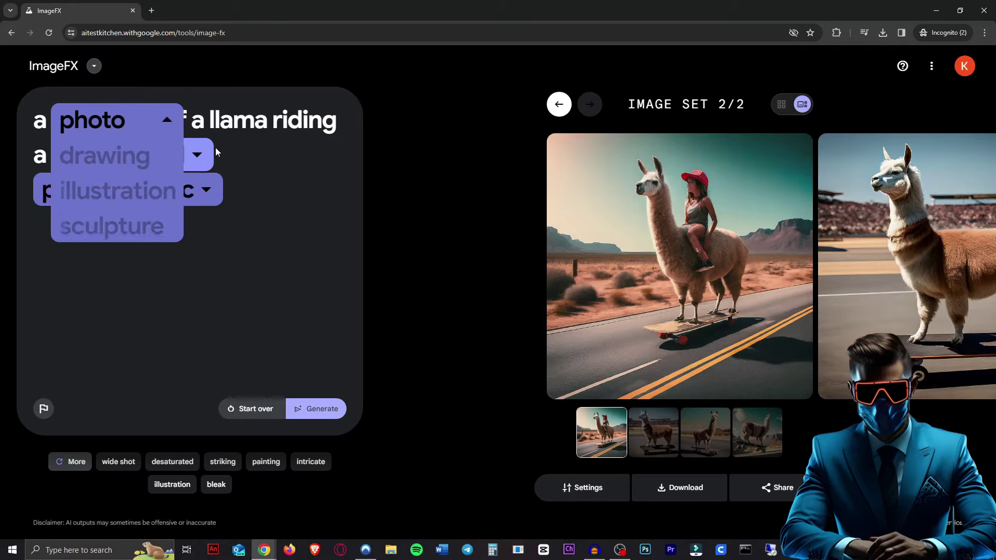
{"action": "left_click", "coordinate": [122, 187]}
{"action": "key", "text": "Tab"}
{"action": "key", "text": "Return"}
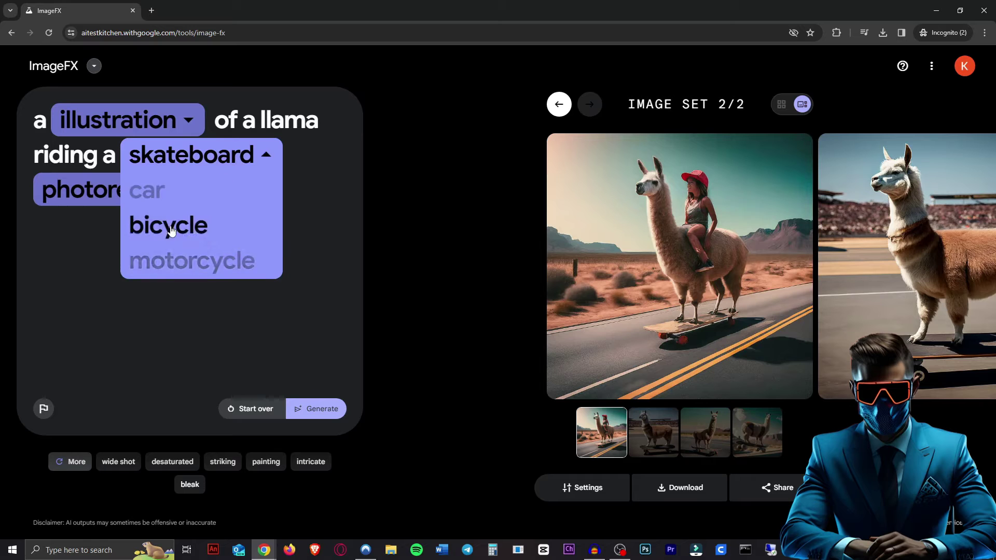
{"action": "left_click", "coordinate": [171, 231]}
{"action": "left_click", "coordinate": [146, 189]}
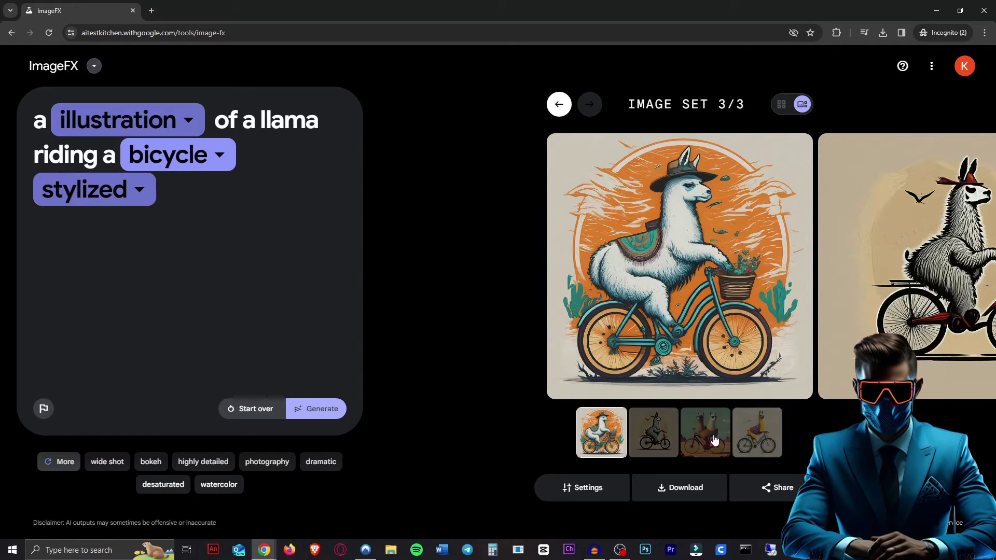
Browse all four stylized llama-on-bicycle illustrations, ending on the first.
{"action": "left_click", "coordinate": [666, 444]}
{"action": "left_click", "coordinate": [707, 442]}
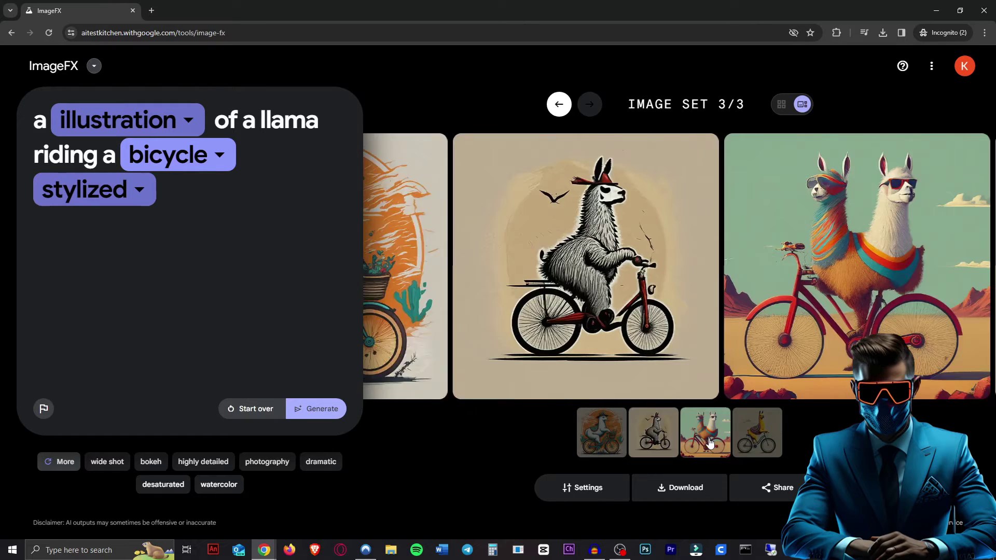
{"action": "mouse_move", "coordinate": [704, 255]}
{"action": "left_click", "coordinate": [749, 450]}
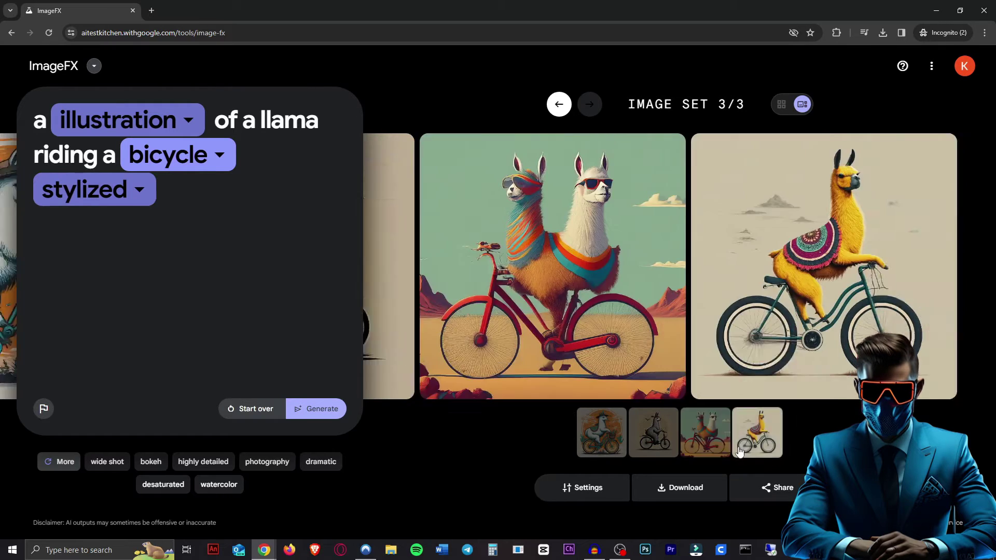
{"action": "left_click", "coordinate": [602, 432]}
Replace the llama prompt with the orange cat prompt and generate cat photos.
{"action": "key", "text": "ctrl+a"}
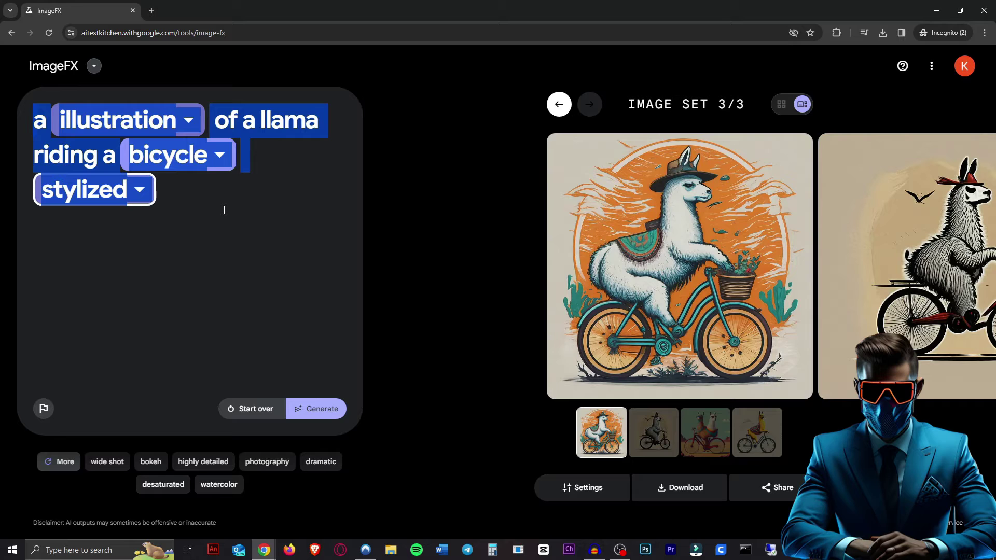
{"action": "key", "text": "BackSpace"}
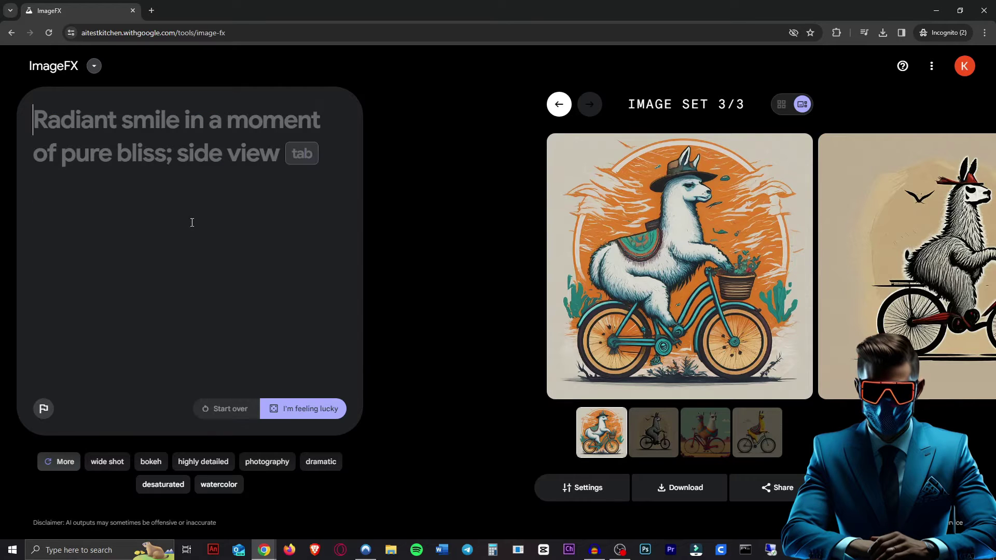
{"action": "type", "text": "a photo of an orange cat"}
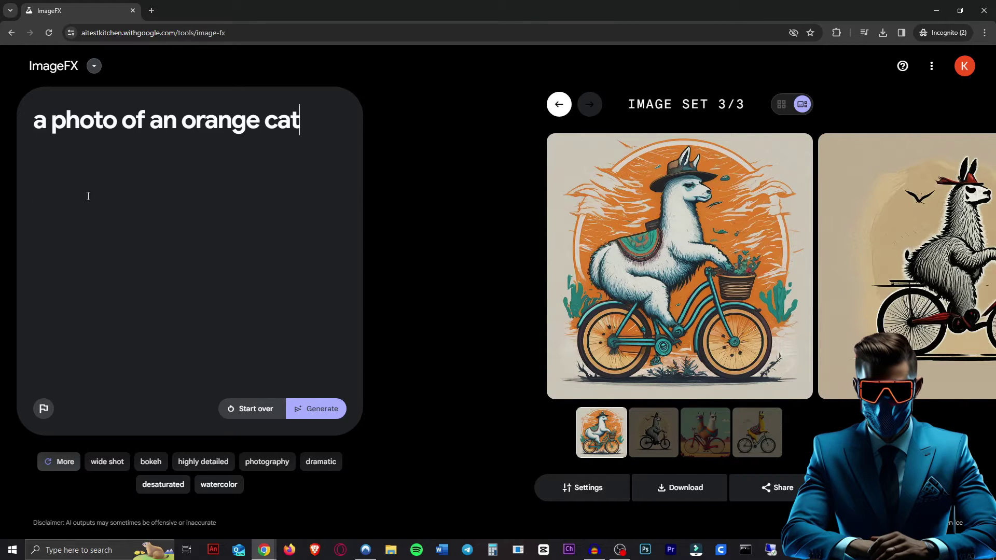
{"action": "left_click", "coordinate": [322, 410]}
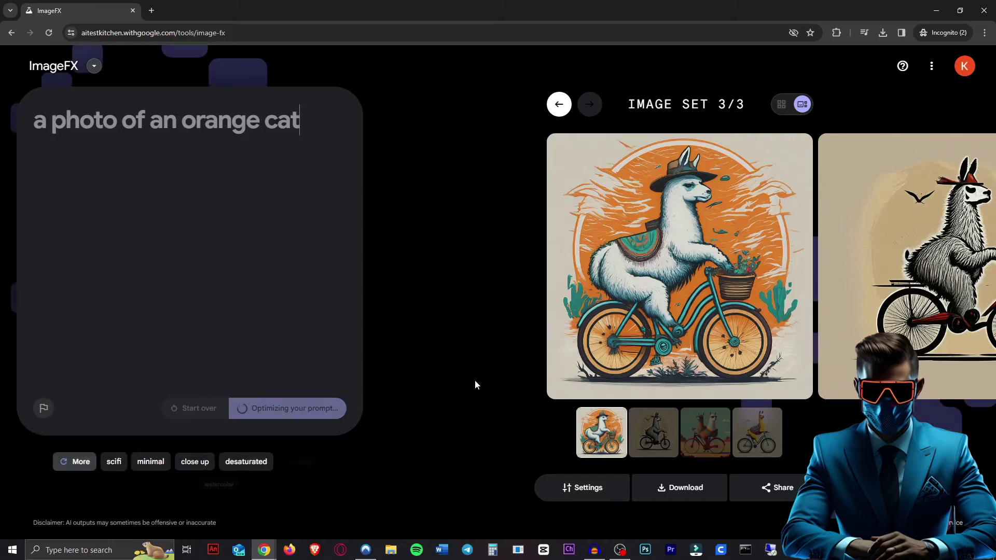
Download the second orange cat image as a PNG and open it in Photos.
{"action": "left_click", "coordinate": [696, 454]}
{"action": "left_click", "coordinate": [682, 487]}
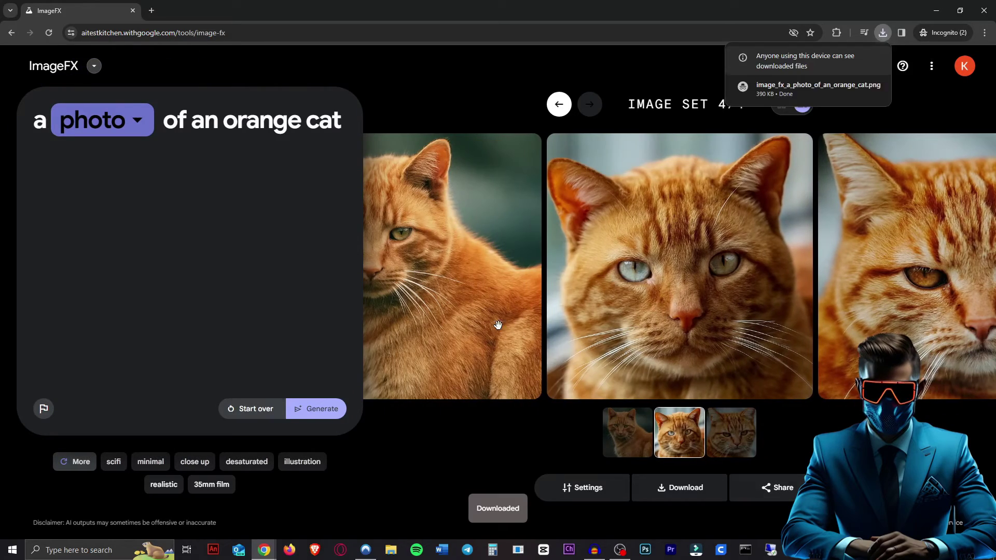
{"action": "left_click", "coordinate": [786, 80]}
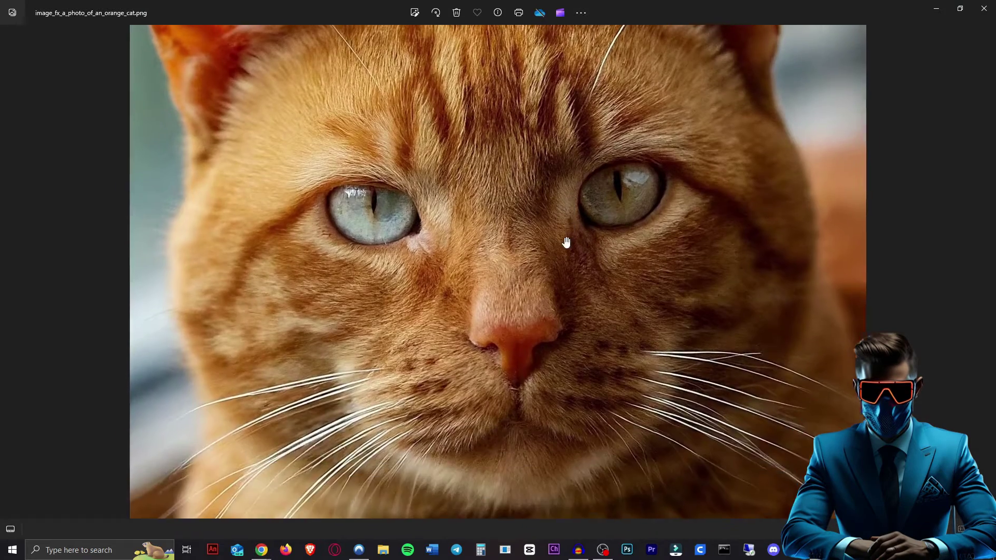
{"action": "scroll", "coordinate": [565, 239], "scroll_direction": "up", "scroll_amount": 3}
{"action": "scroll", "coordinate": [551, 163], "scroll_direction": "down", "scroll_amount": 4}
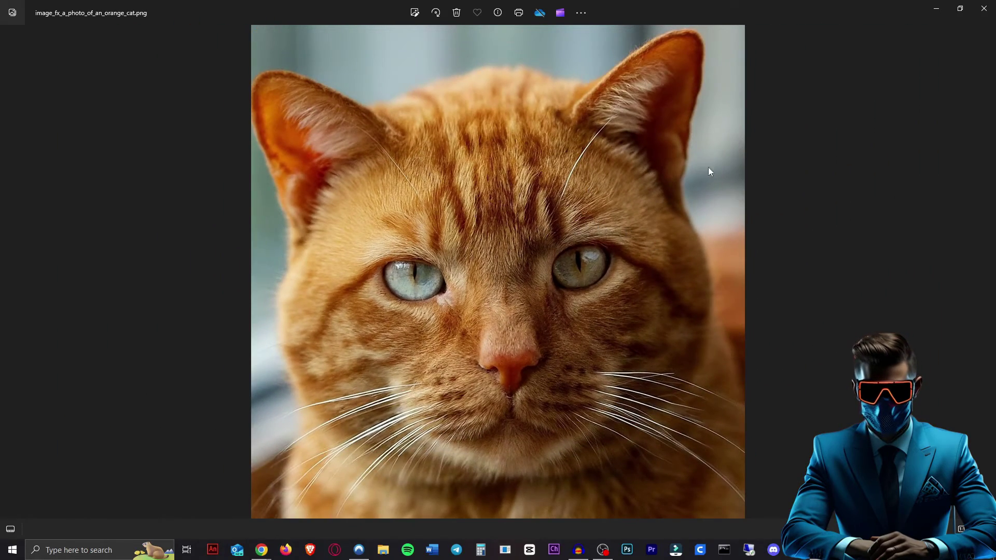
Close Photos and browse the orange cat images to the third one.
{"action": "left_click", "coordinate": [984, 8]}
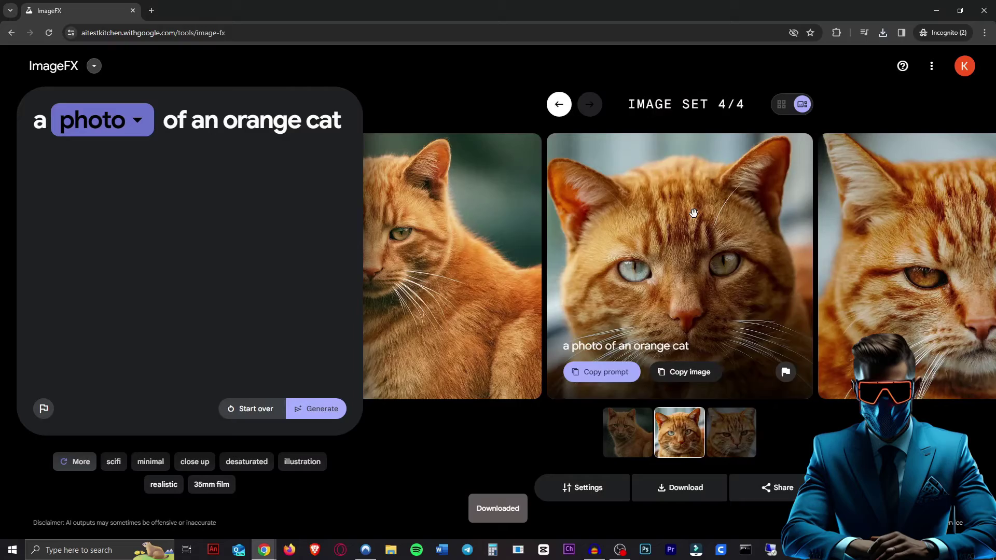
{"action": "left_click_drag", "start_coordinate": [791, 284], "coordinate": [584, 231]}
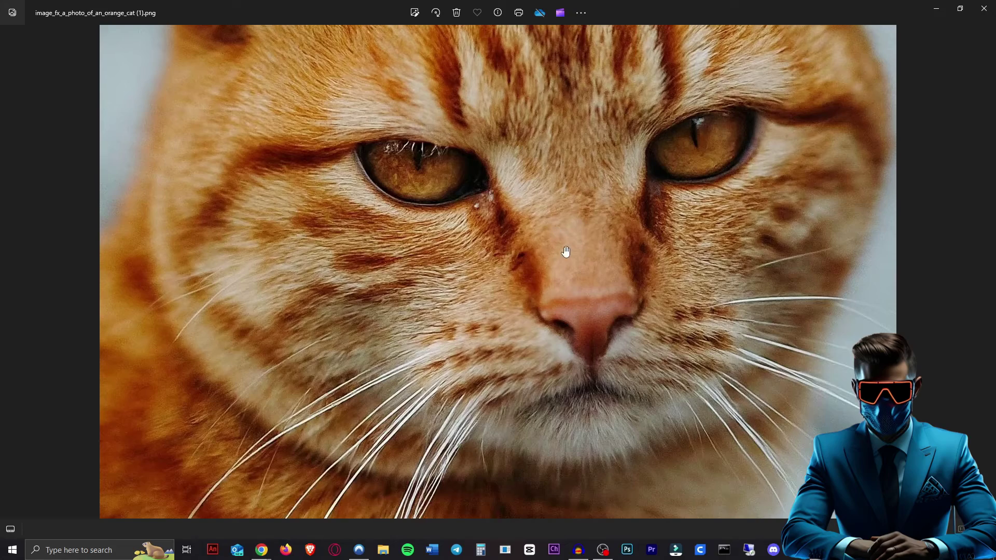
{"action": "left_click_drag", "start_coordinate": [566, 252], "coordinate": [593, 183]}
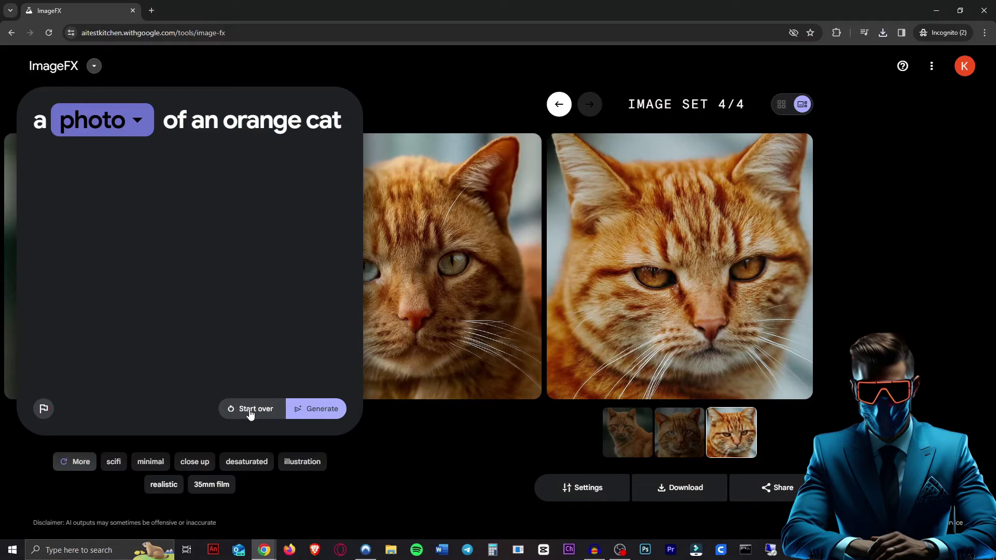
Replace the prompt with 'a 3d render of super mario', generate it, and download the render.
{"action": "left_click", "coordinate": [250, 410]}
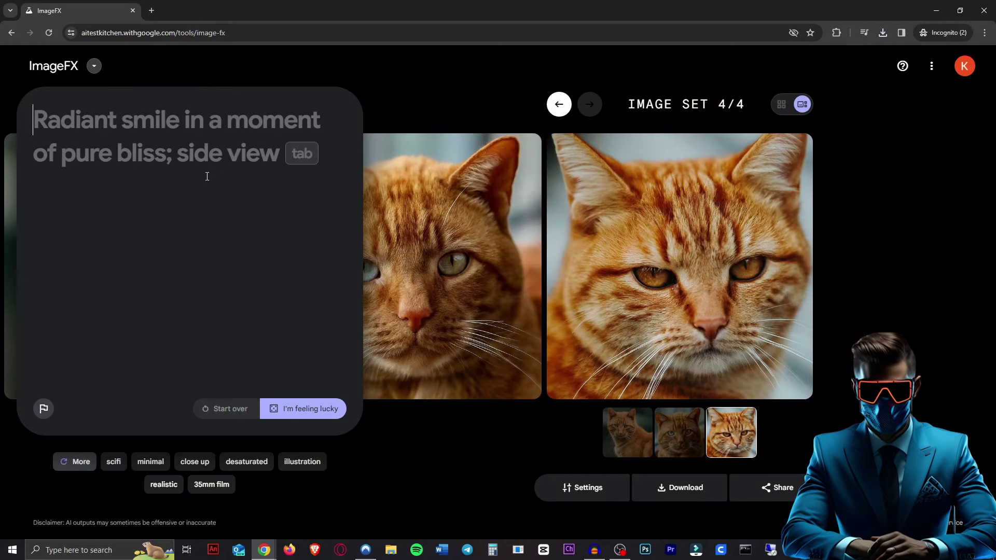
{"action": "type", "text": "a 3d render of super mario"}
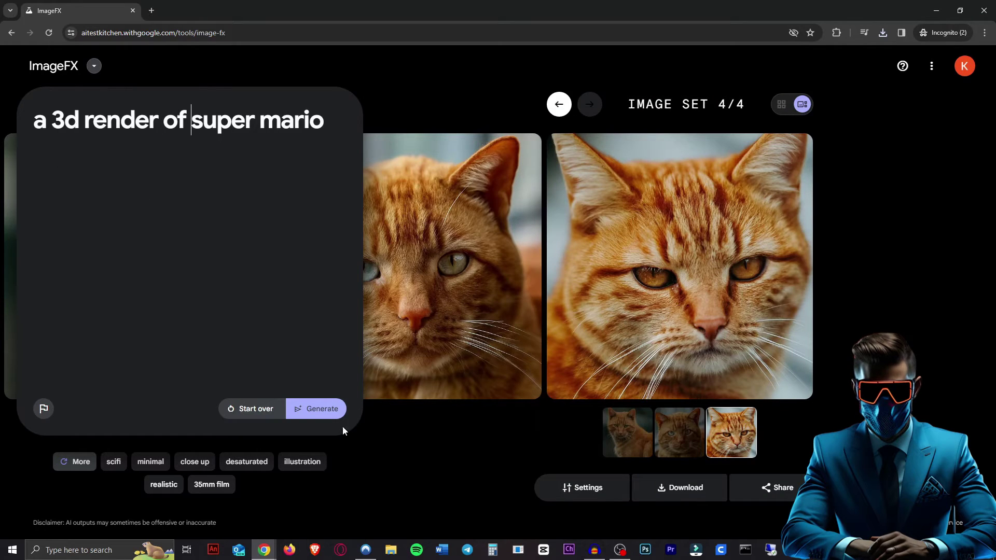
{"action": "left_click", "coordinate": [314, 408]}
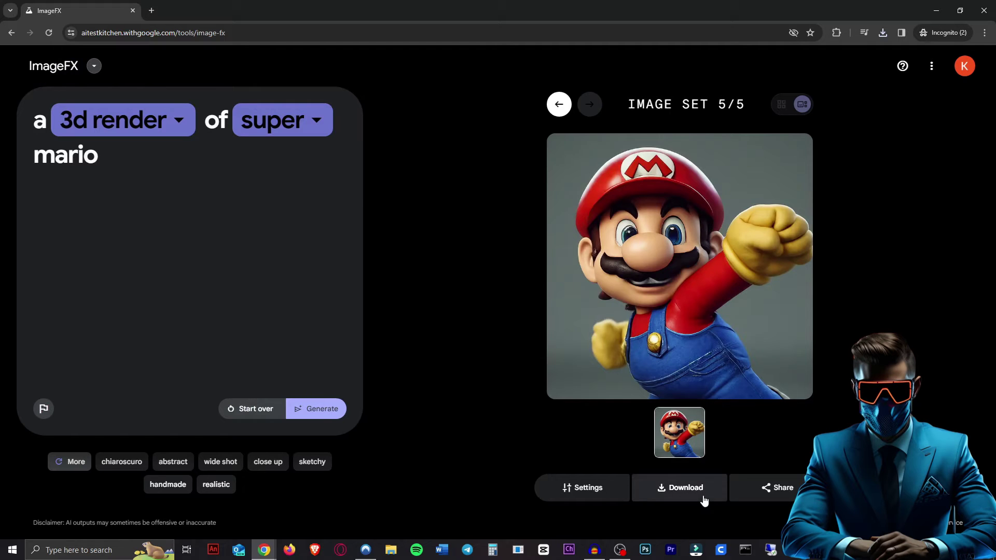
{"action": "left_click", "coordinate": [685, 488]}
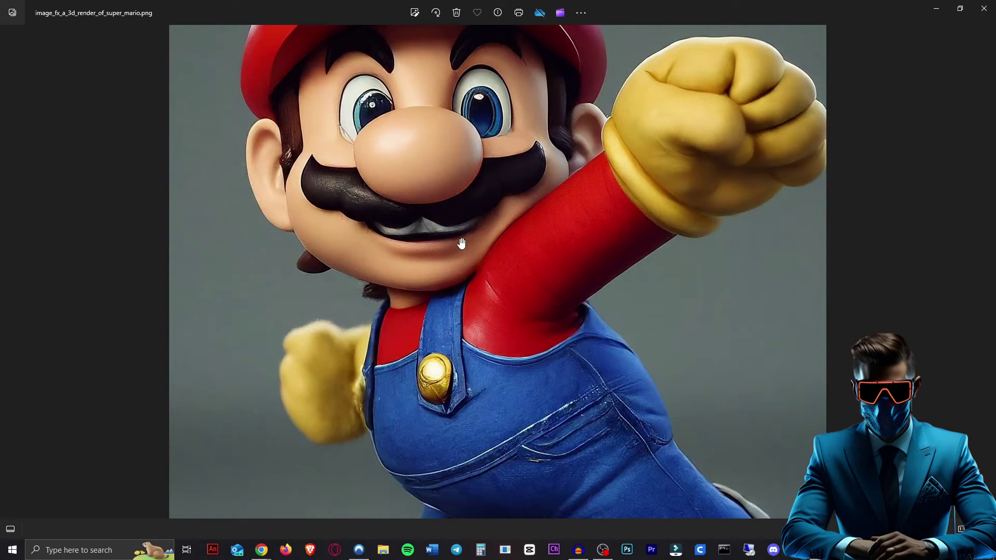
{"action": "scroll", "coordinate": [461, 244], "scroll_direction": "down", "scroll_amount": 4}
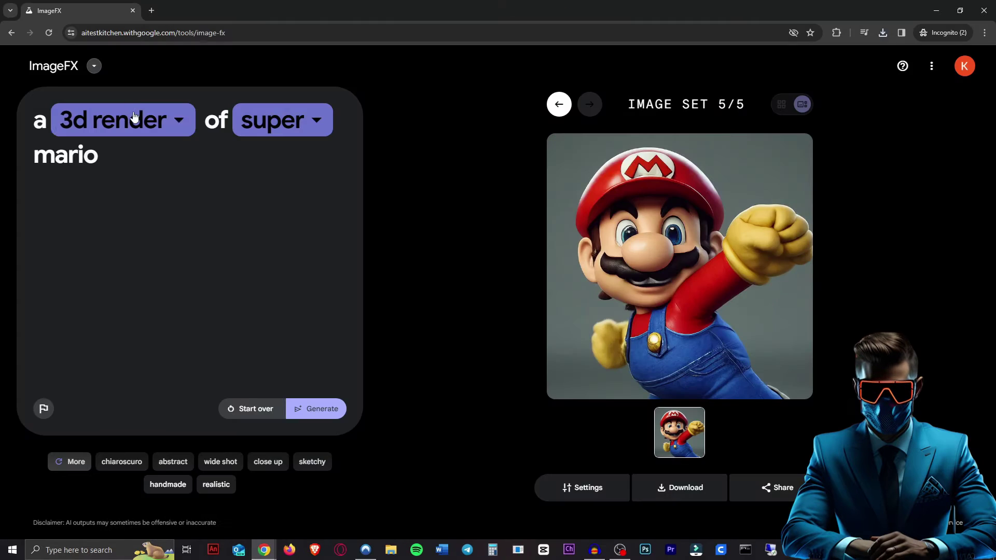
Switch '3d render' to '2d illustration', regenerate, and view the second Mario illustration.
{"action": "left_click", "coordinate": [133, 120]}
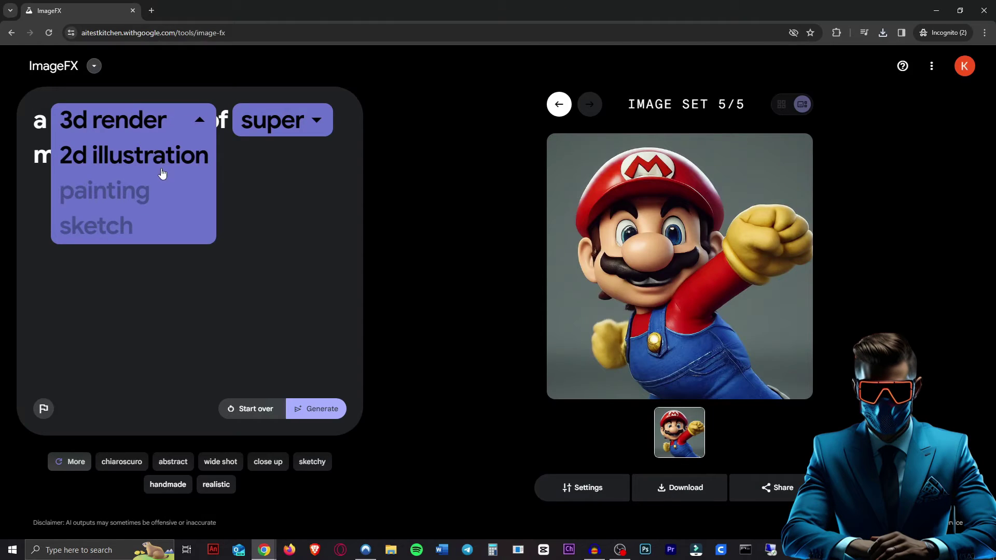
{"action": "left_click", "coordinate": [159, 162]}
{"action": "left_click", "coordinate": [316, 408]}
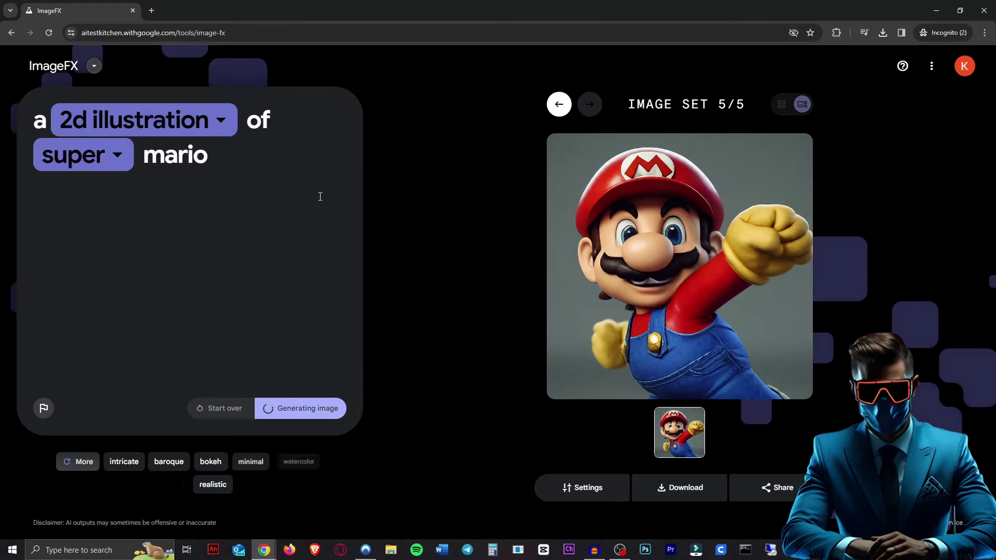
{"action": "left_click", "coordinate": [130, 165]}
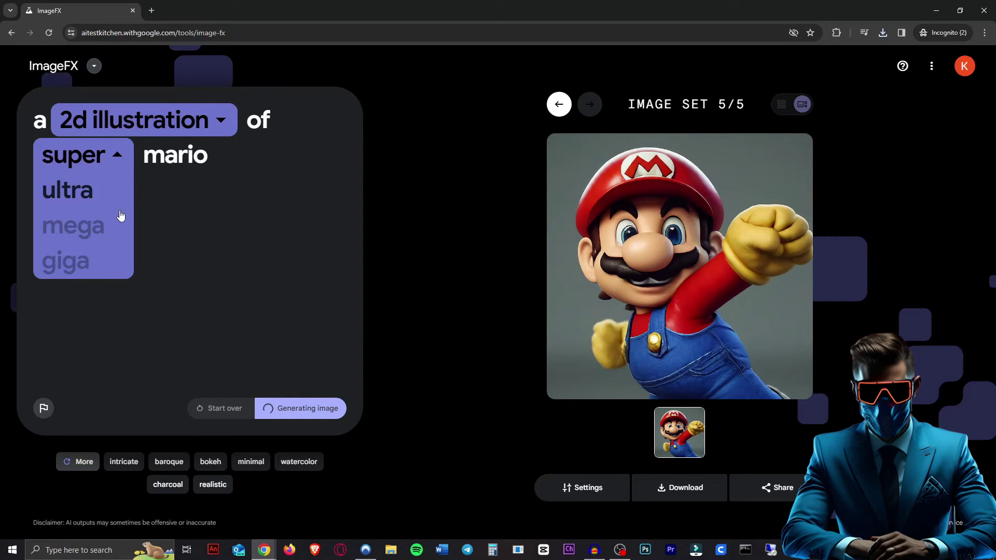
{"action": "left_click", "coordinate": [88, 155]}
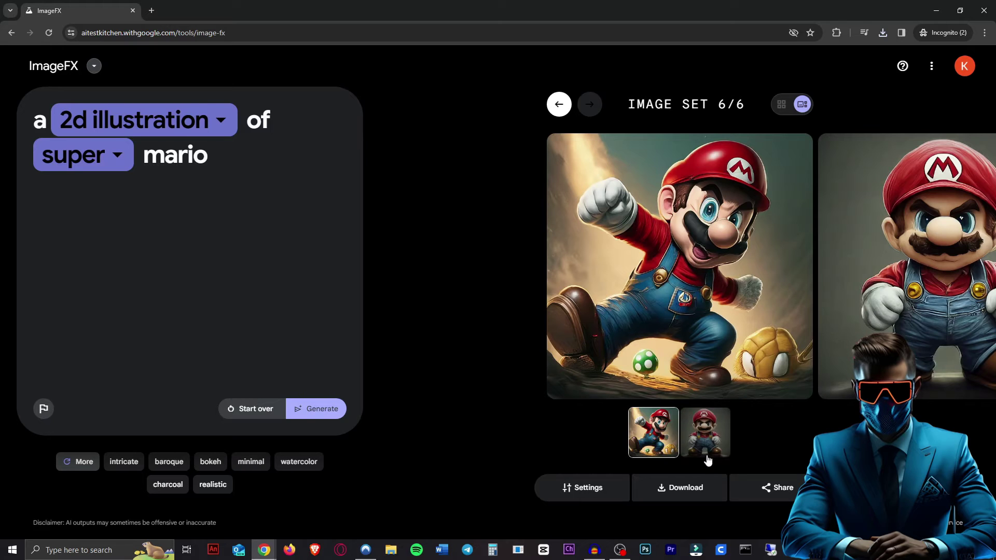
{"action": "left_click", "coordinate": [705, 433]}
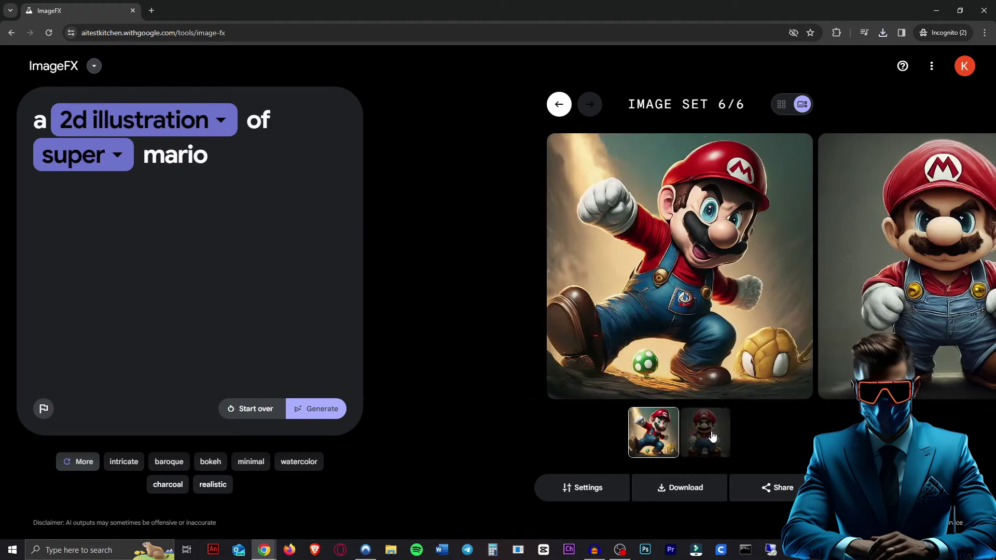
Replace the prompt with 'a photo of real life super mario', generate, and browse the photos.
{"action": "left_click", "coordinate": [157, 167]}
{"action": "key", "text": "ctrl+a"}
{"action": "key", "text": "BackSpace"}
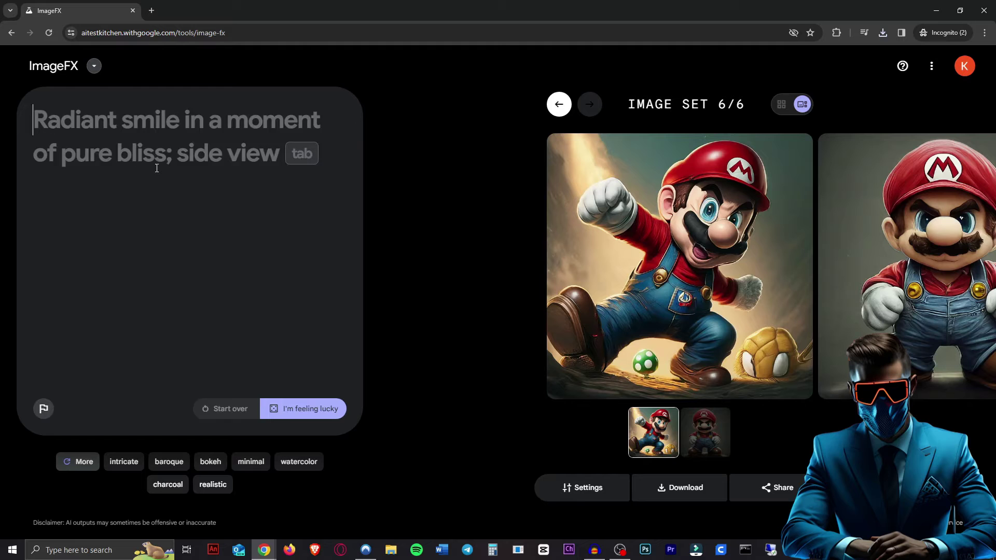
{"action": "type", "text": "a photo of real life super mario"}
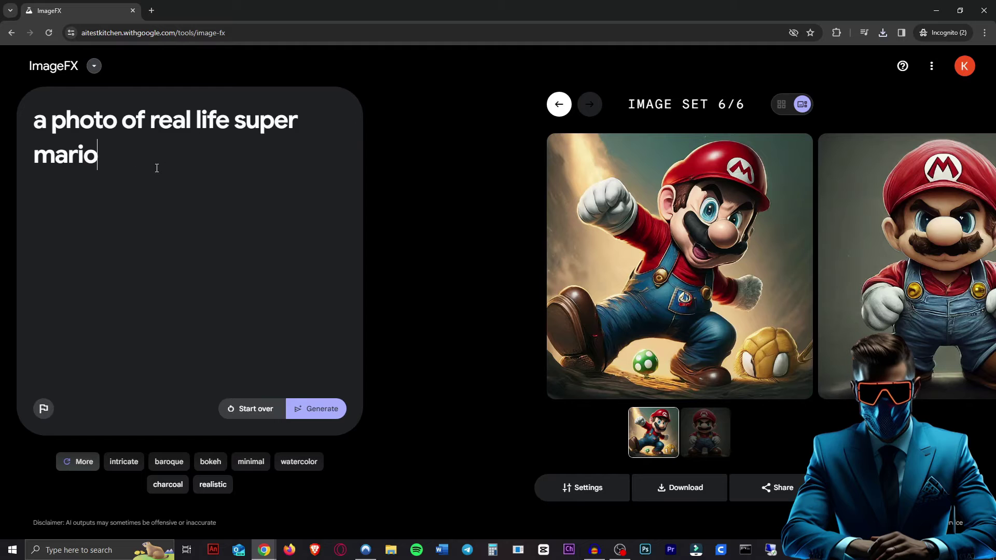
{"action": "left_click", "coordinate": [316, 407]}
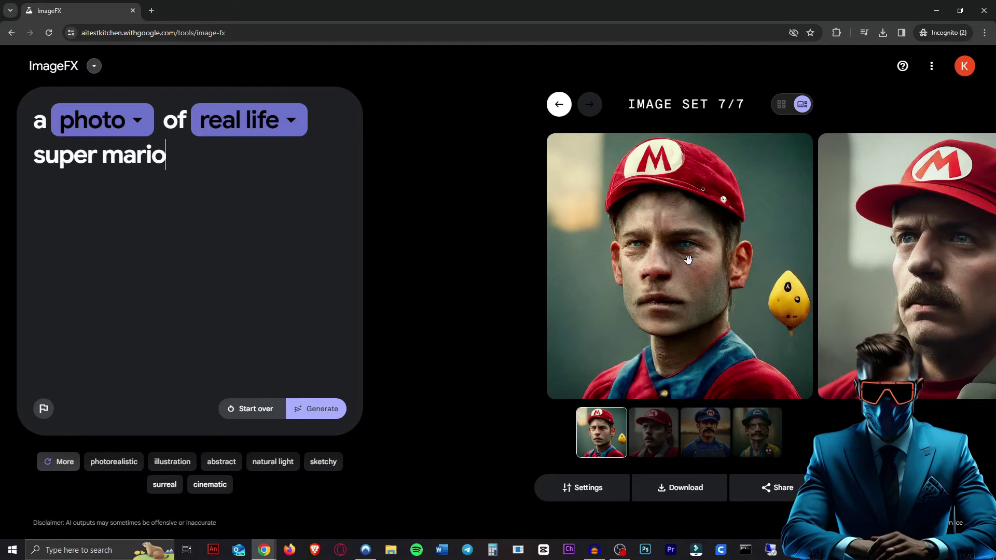
{"action": "left_click", "coordinate": [723, 436]}
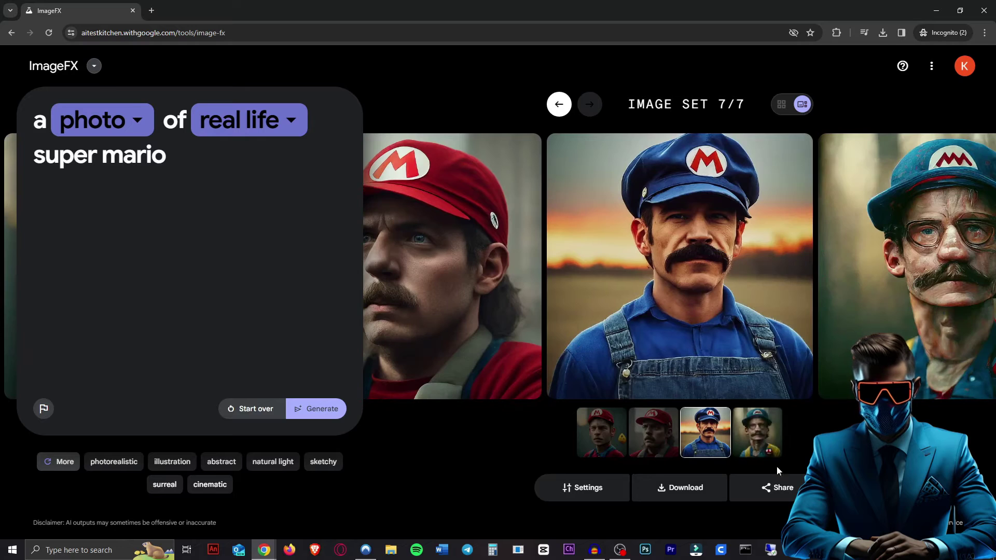
{"action": "left_click", "coordinate": [498, 237]}
Append 'riding a motorcycle' to the prompt and generate the motorcycle images.
{"action": "left_click", "coordinate": [196, 166]}
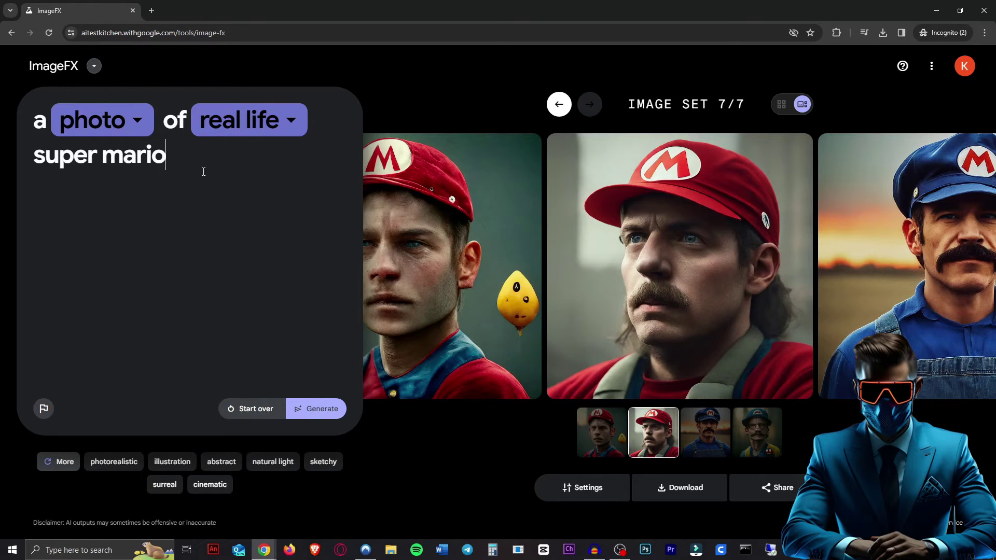
{"action": "type", "text": "riding a motorcycle"}
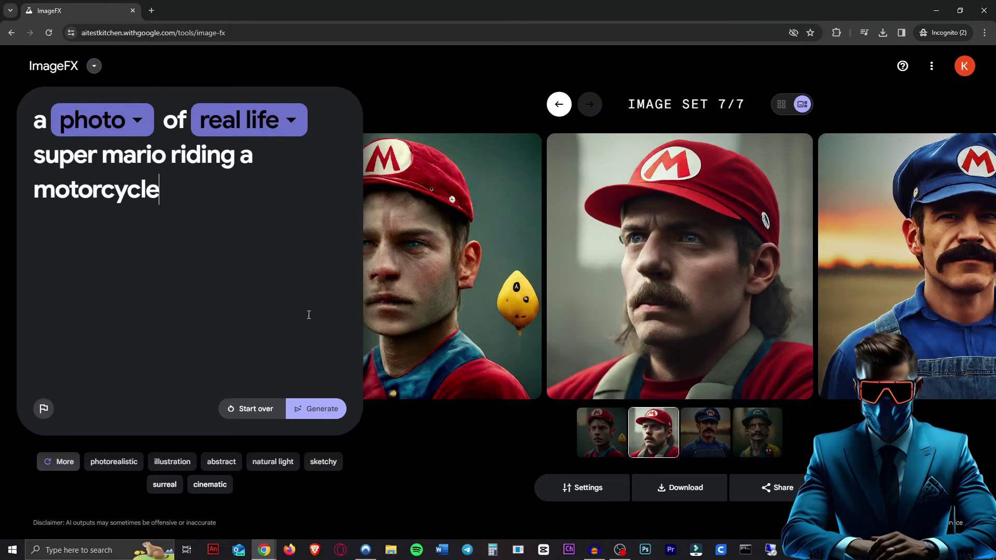
{"action": "left_click", "coordinate": [316, 409]}
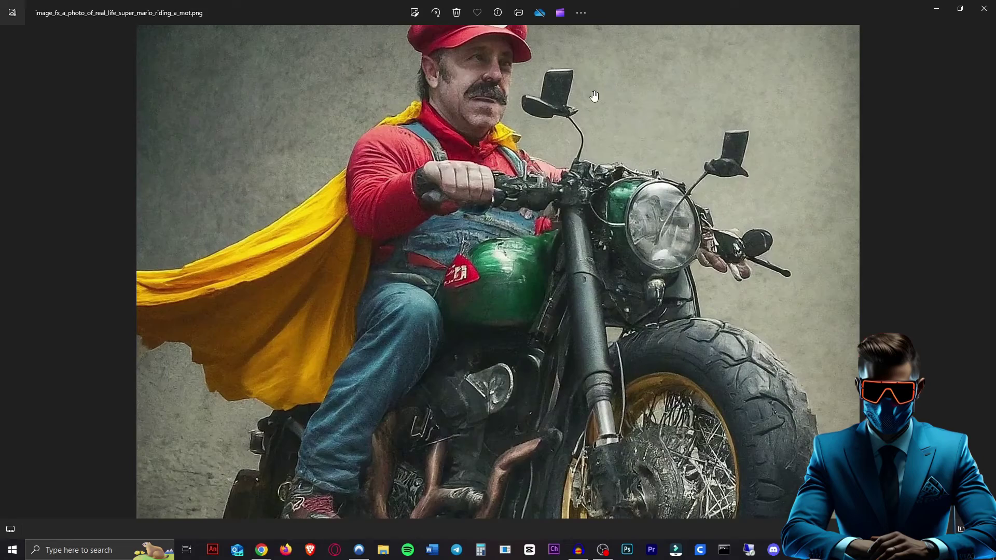
{"action": "scroll", "coordinate": [595, 96], "scroll_direction": "down", "scroll_amount": 5}
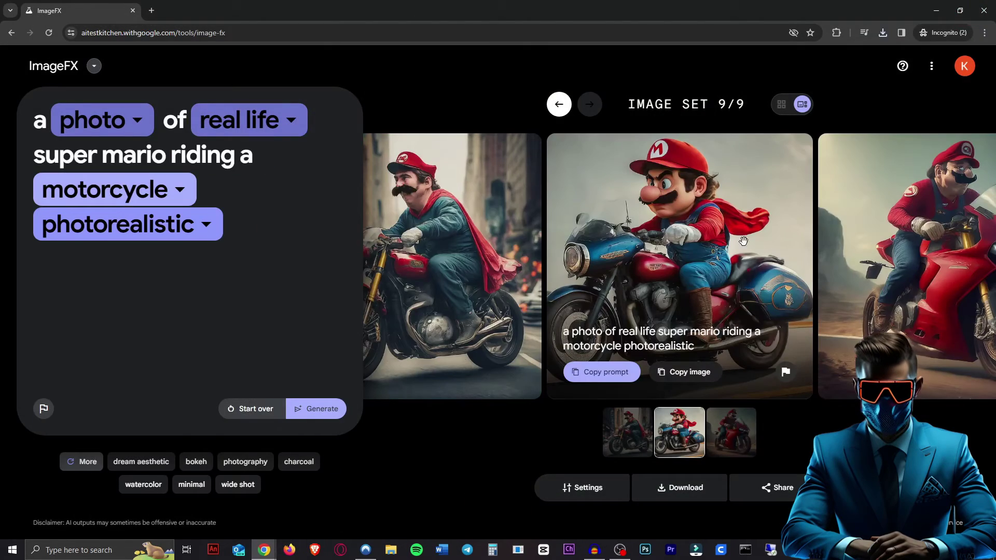
Replace the prompt with 'princess zelda eating a pizza' and generate the image.
{"action": "left_click", "coordinate": [183, 217]}
{"action": "key", "text": "ctrl+a"}
{"action": "key", "text": "BackSpace"}
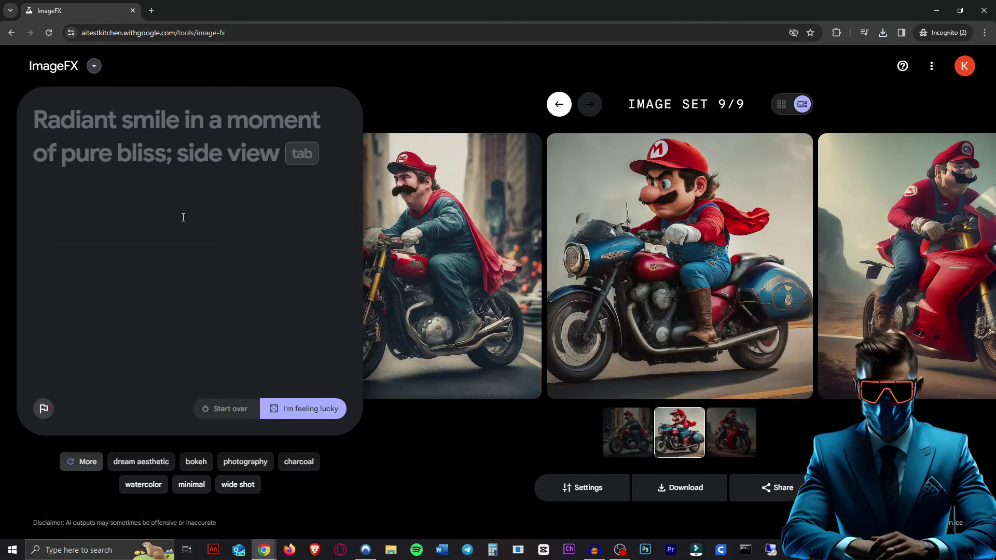
{"action": "type", "text": "princess zelda eating a pizza"}
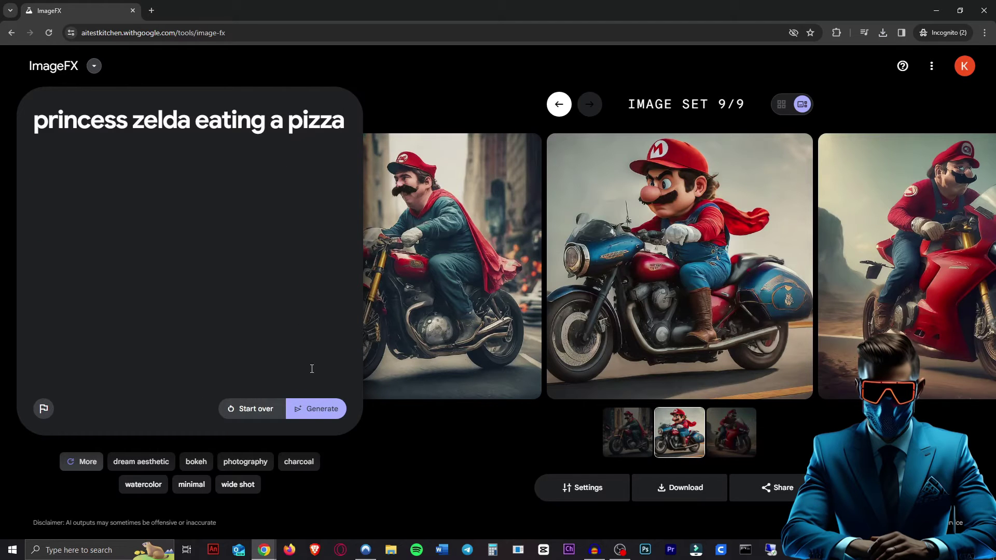
{"action": "left_click", "coordinate": [314, 410]}
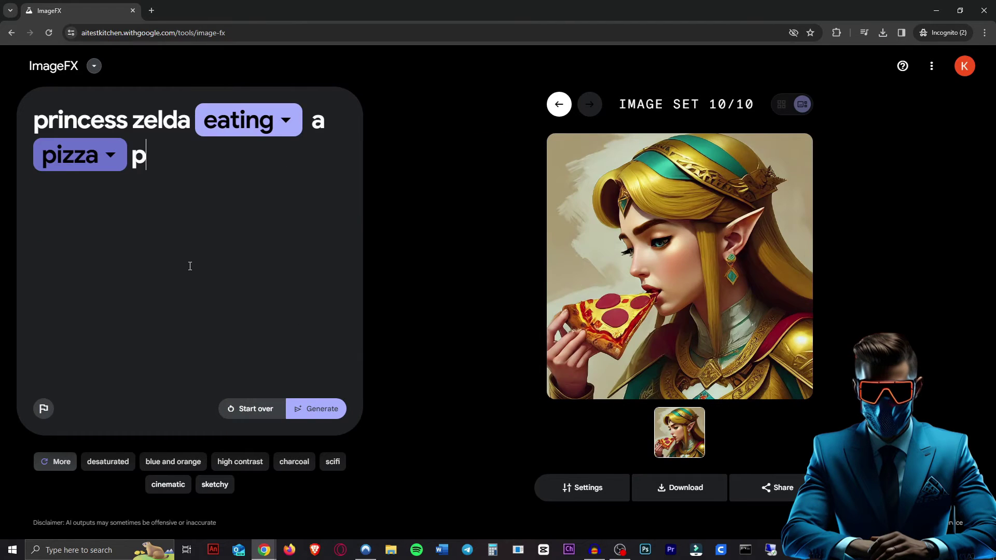
Add photorealistic to the Zelda prompt, then change that style to surreal and regenerate.
{"action": "type", "text": "hoto"}
{"action": "key", "text": "Return"}
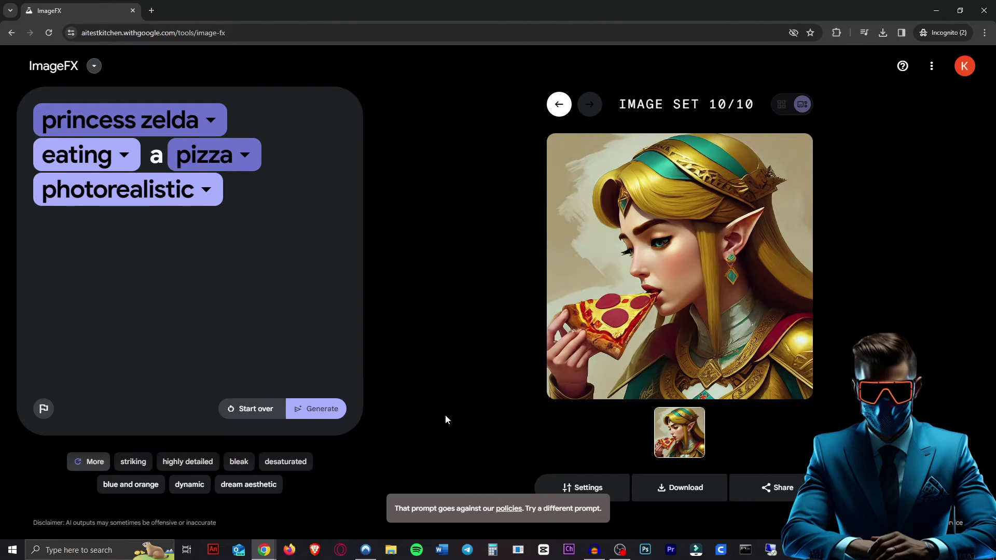
{"action": "left_click", "coordinate": [181, 196]}
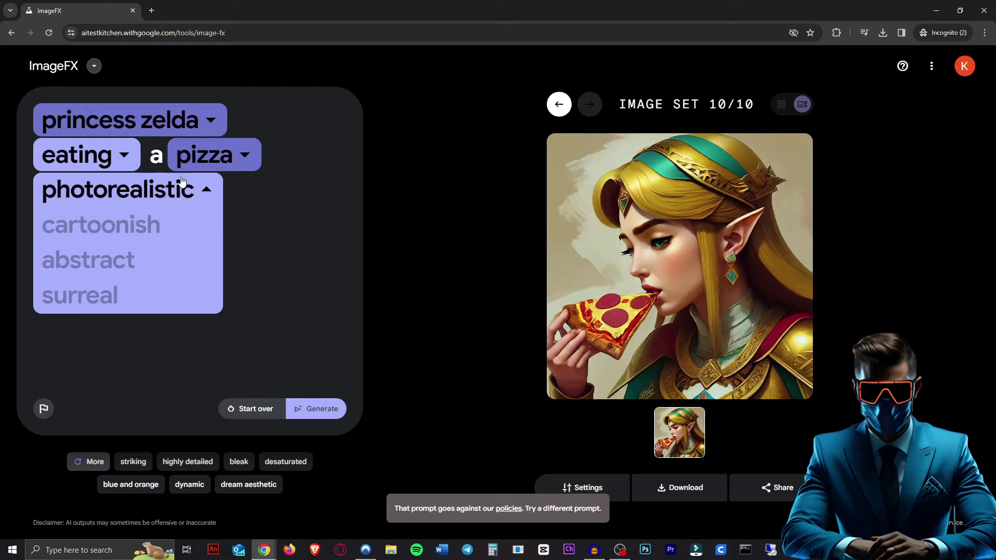
{"action": "left_click", "coordinate": [99, 296]}
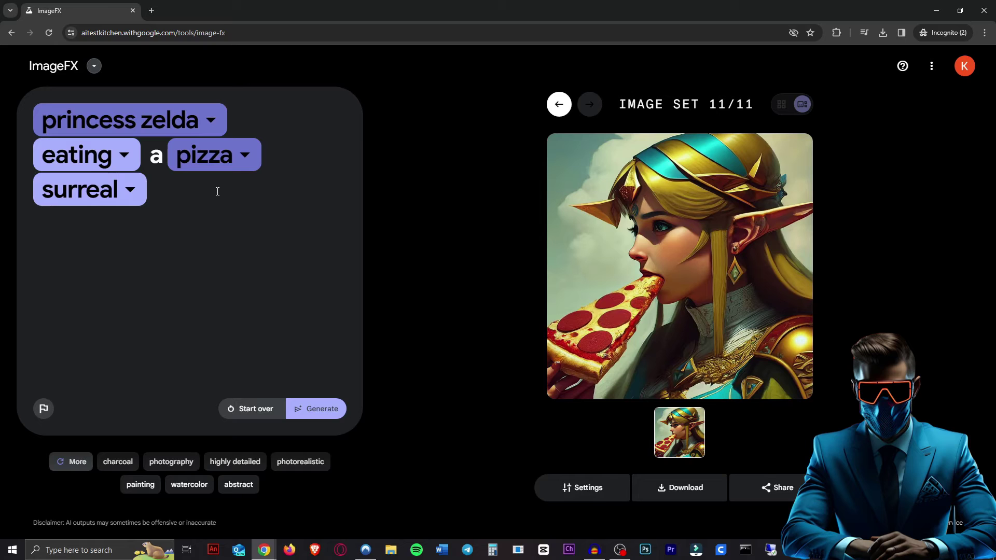
Clear the Zelda prompt and paste in the suggested party-hat prompt.
{"action": "key", "text": "BackSpace"}
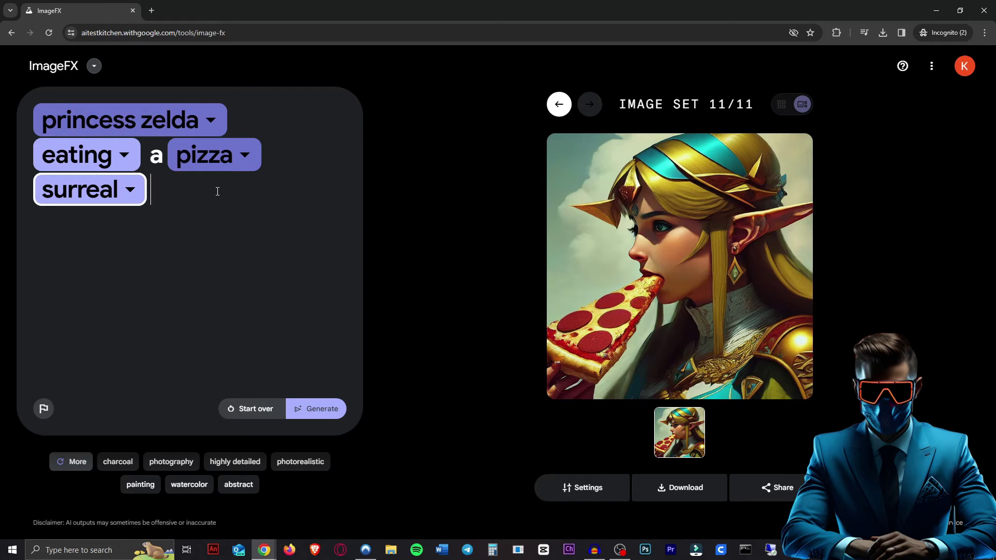
{"action": "key", "text": "ctrl+a"}
{"action": "type", "text": "a photo of Barack Obama wearing a party hat"}
Submit the party-hat prompt, then replace the rejected prompt with the SpongeBob Times Square description.
{"action": "left_click", "coordinate": [332, 408]}
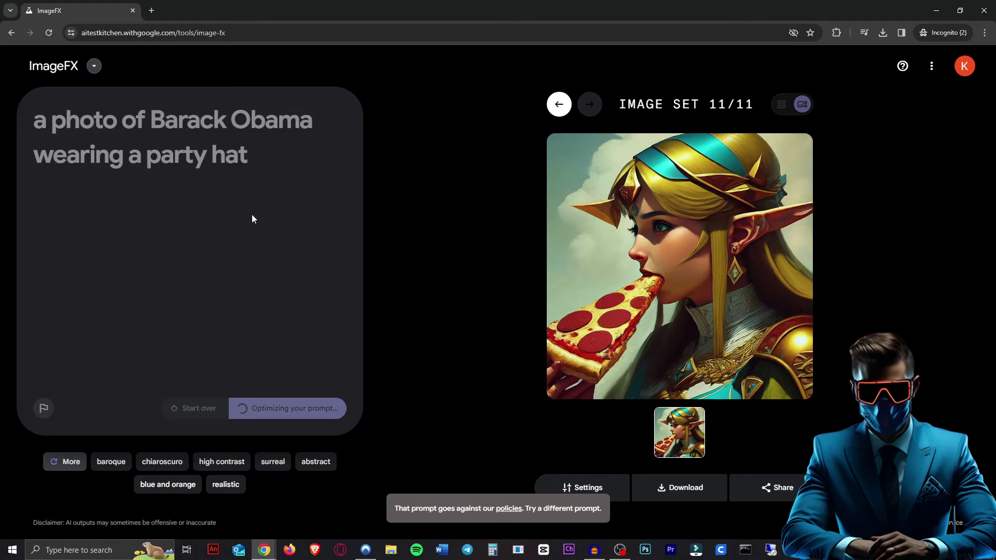
{"action": "left_click", "coordinate": [248, 151]}
{"action": "key", "text": "ctrl+a"}
{"action": "key", "text": "BackSpace"}
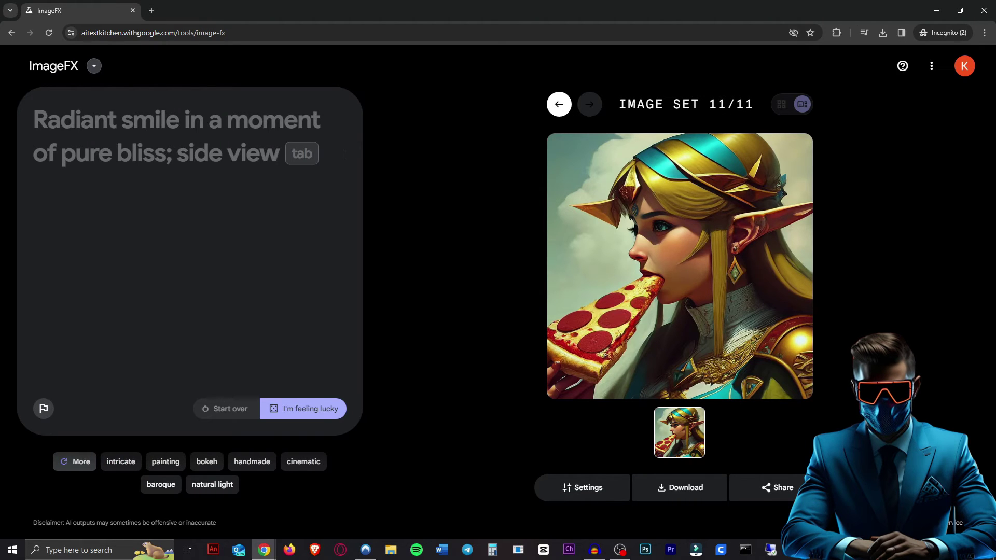
{"action": "type", "text": "a photo of spongebob standing in Times Square"}
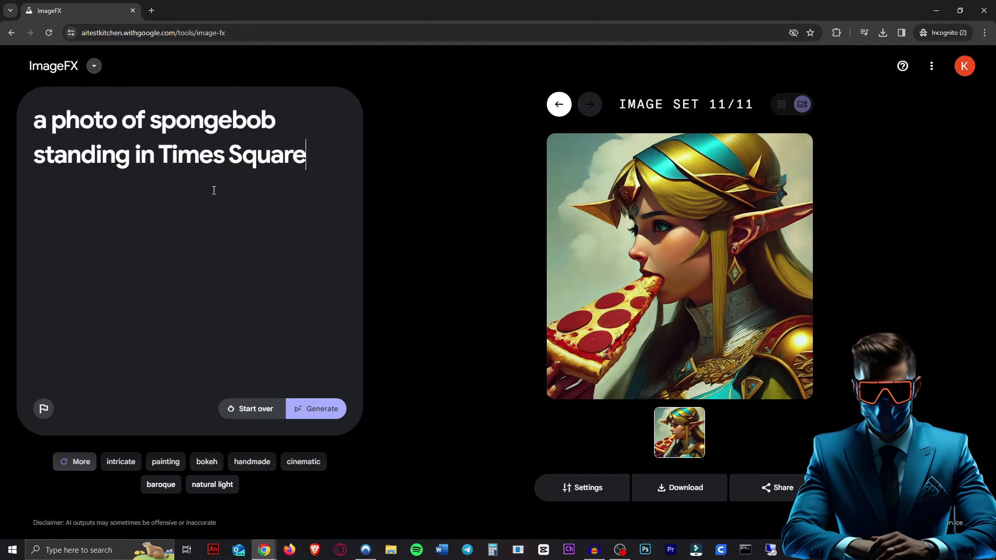
Generate the SpongeBob Times Square images and view all four.
{"action": "left_click", "coordinate": [316, 409]}
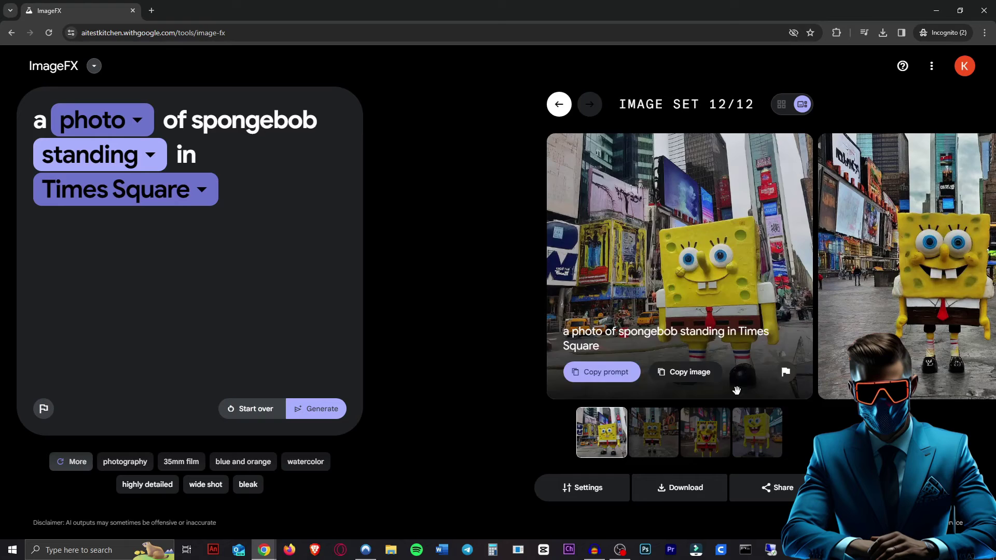
{"action": "left_click", "coordinate": [675, 449]}
{"action": "left_click", "coordinate": [707, 437]}
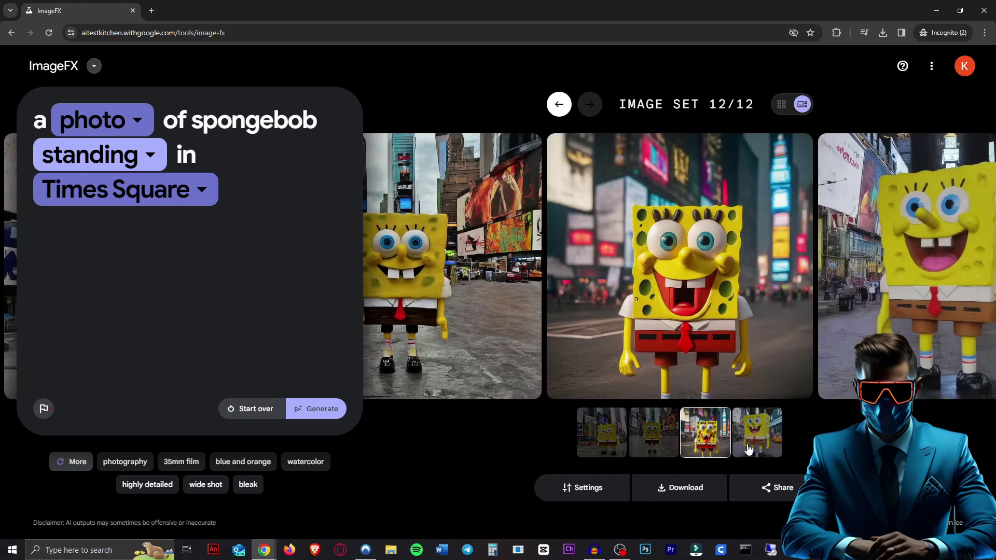
{"action": "left_click", "coordinate": [755, 441]}
{"action": "left_click", "coordinate": [618, 451]}
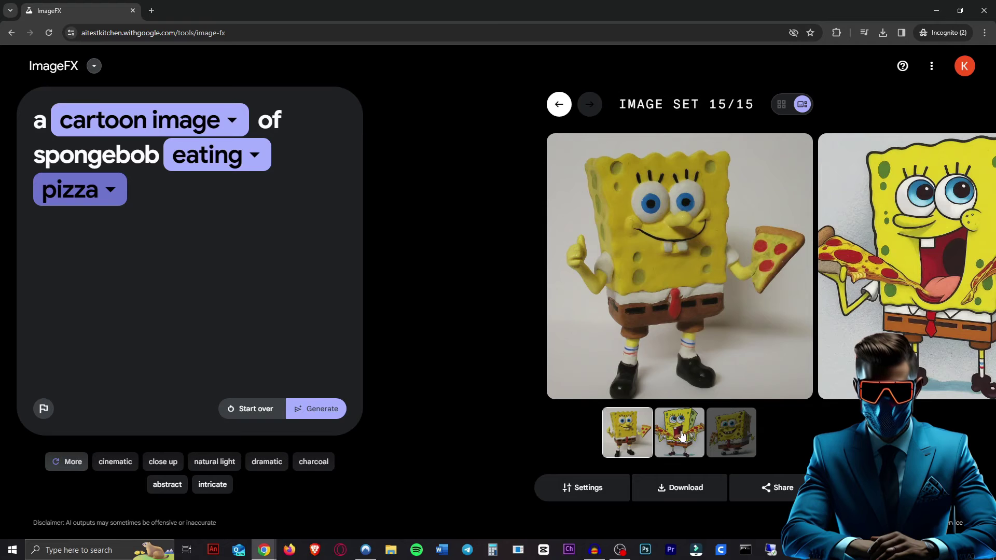
Browse the three SpongeBob pizza images and show the settings with seed 404793.
{"action": "left_click", "coordinate": [672, 435]}
{"action": "left_click", "coordinate": [731, 444]}
{"action": "left_click", "coordinate": [677, 438]}
{"action": "left_click", "coordinate": [632, 439]}
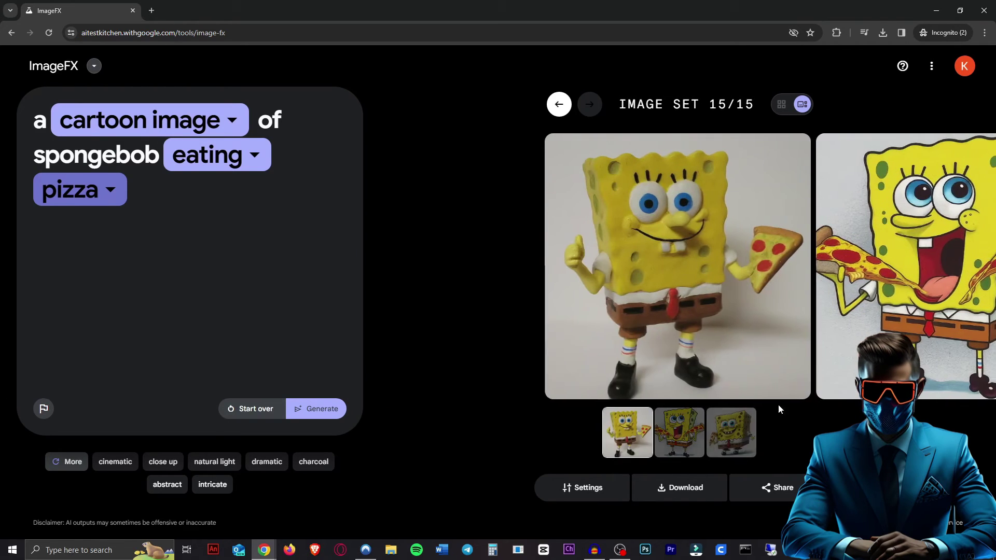
{"action": "left_click", "coordinate": [255, 210]}
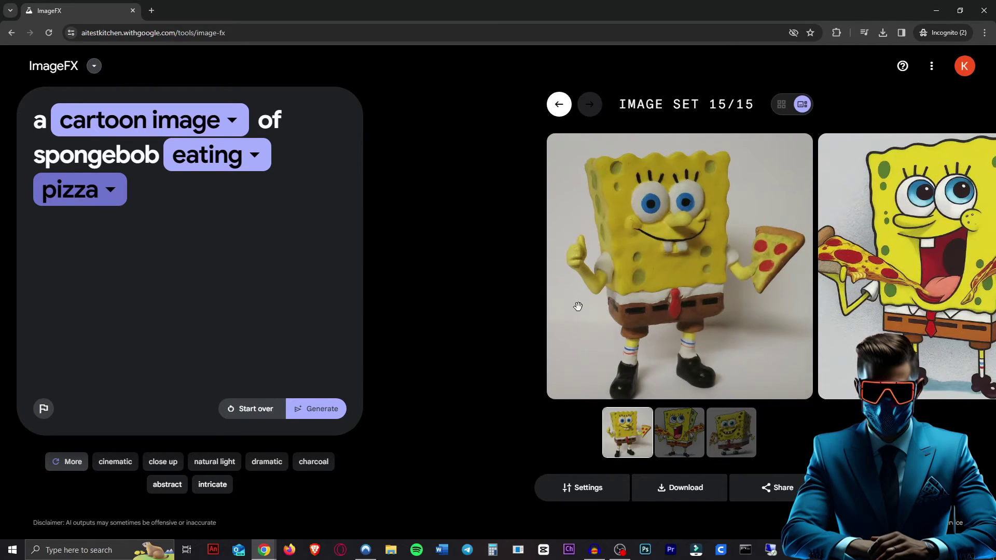
{"action": "left_click", "coordinate": [597, 497]}
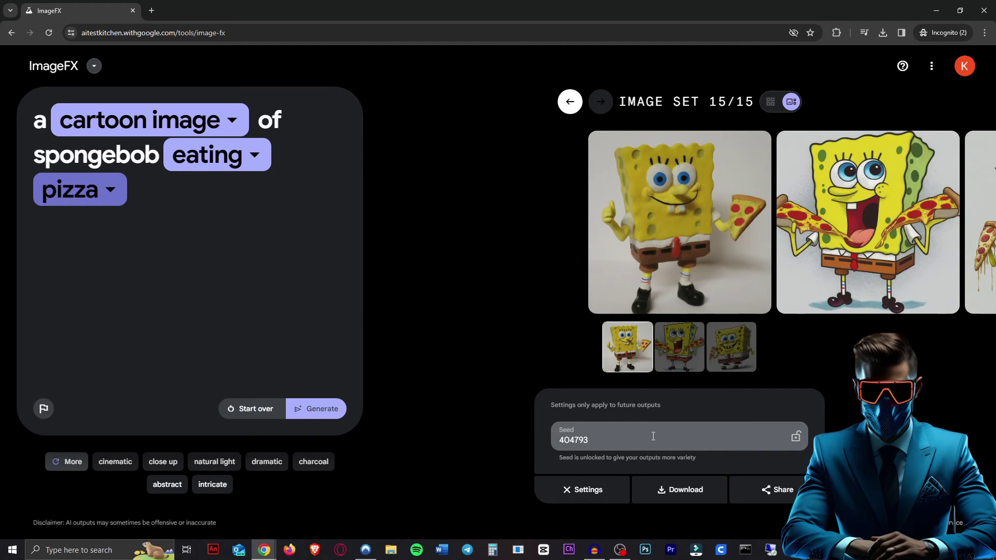
Lock seed 404793 from set 15 so new outputs stay similar.
{"action": "left_click_drag", "start_coordinate": [655, 458], "coordinate": [708, 454]}
{"action": "left_click", "coordinate": [708, 402]}
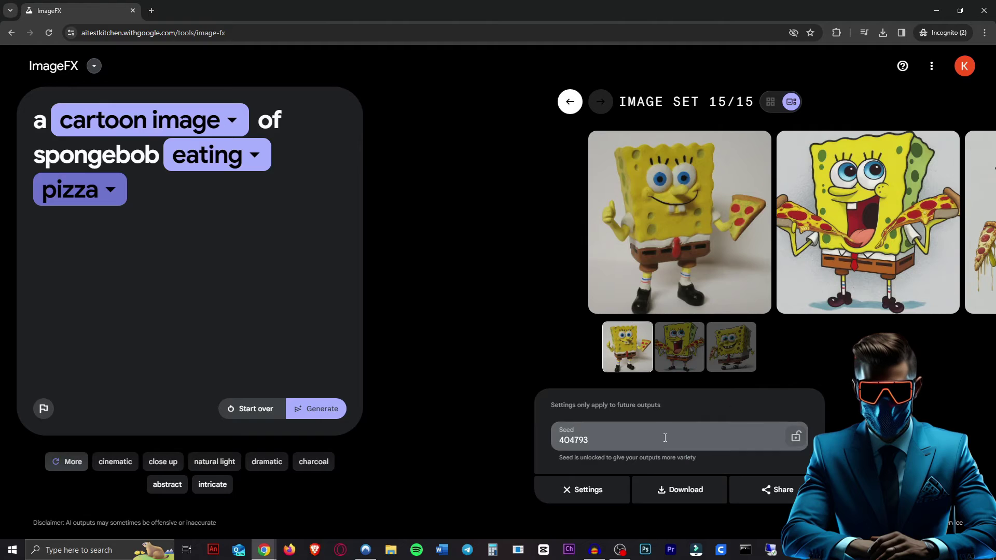
{"action": "left_click", "coordinate": [796, 436]}
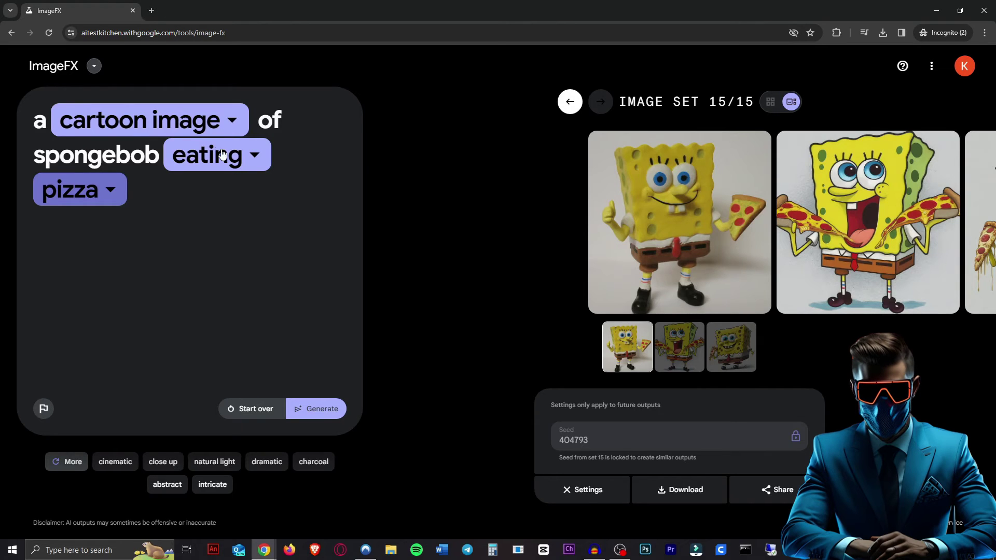
Browse the style and 'eating' action chip alternatives without changing them.
{"action": "left_click", "coordinate": [207, 127]}
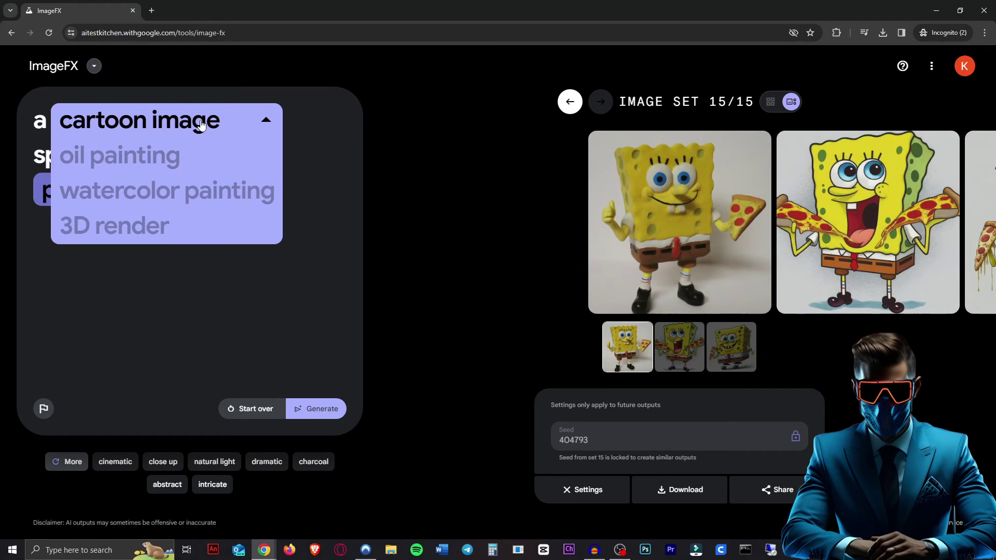
{"action": "left_click", "coordinate": [332, 132]}
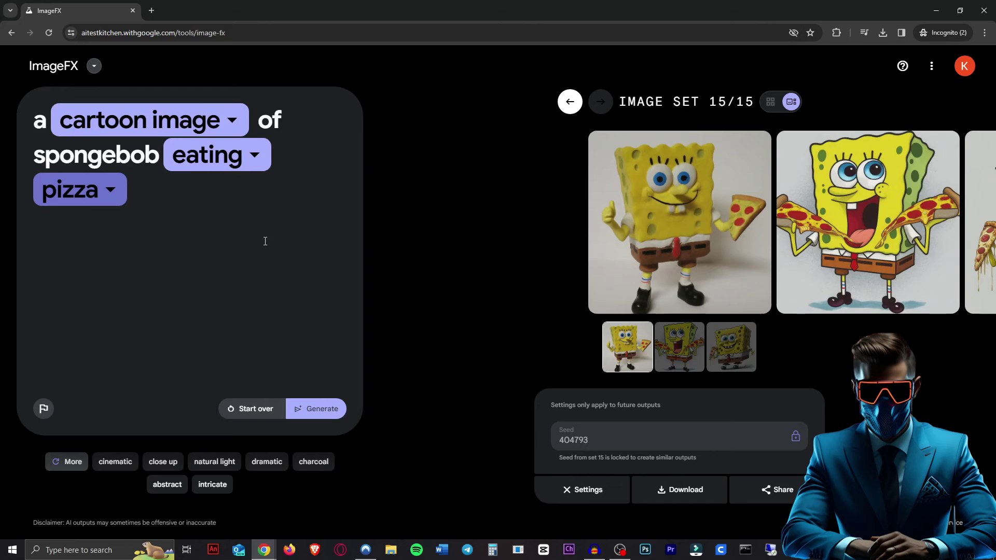
{"action": "left_click", "coordinate": [233, 163]}
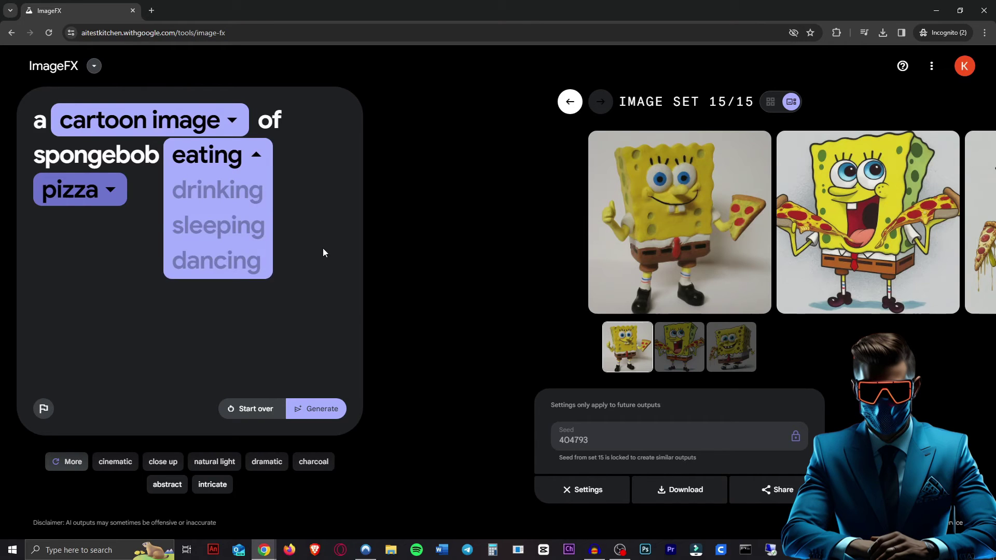
{"action": "left_click", "coordinate": [195, 116]}
{"action": "left_click", "coordinate": [188, 116]}
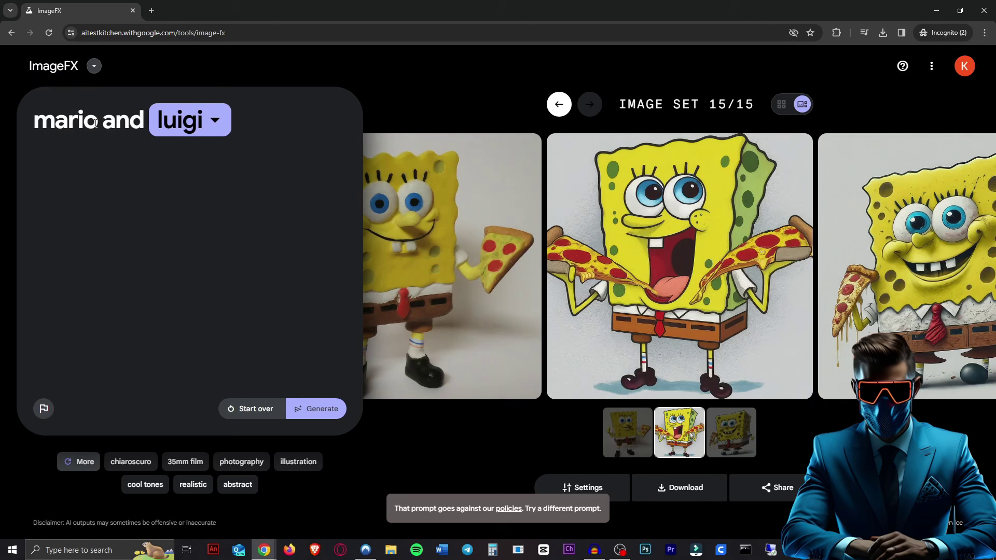
Drop 'and luigi' and rewrite the prompt as 'a 3d render of mario, high detail'.
{"action": "left_click_drag", "start_coordinate": [104, 123], "coordinate": [284, 123]}
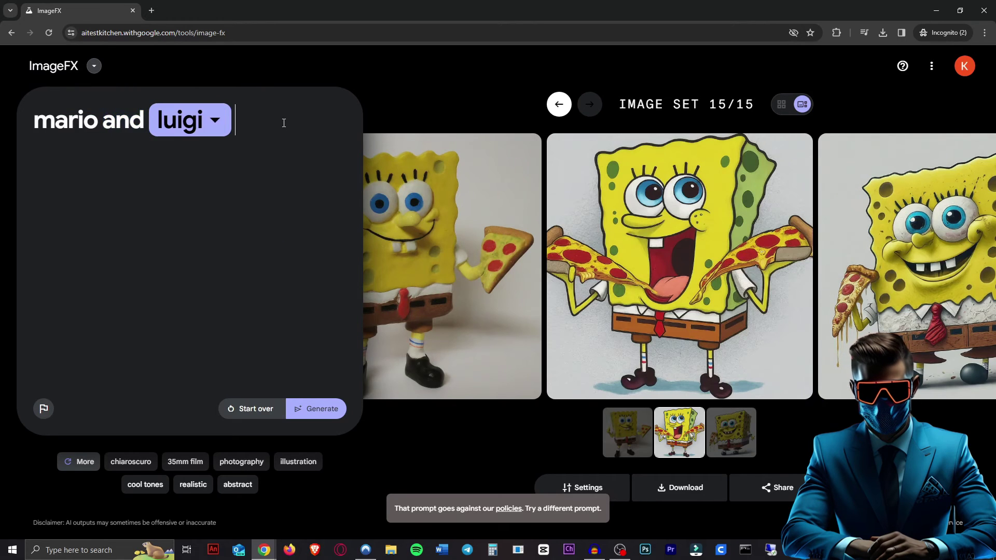
{"action": "key", "text": "BackSpace"}
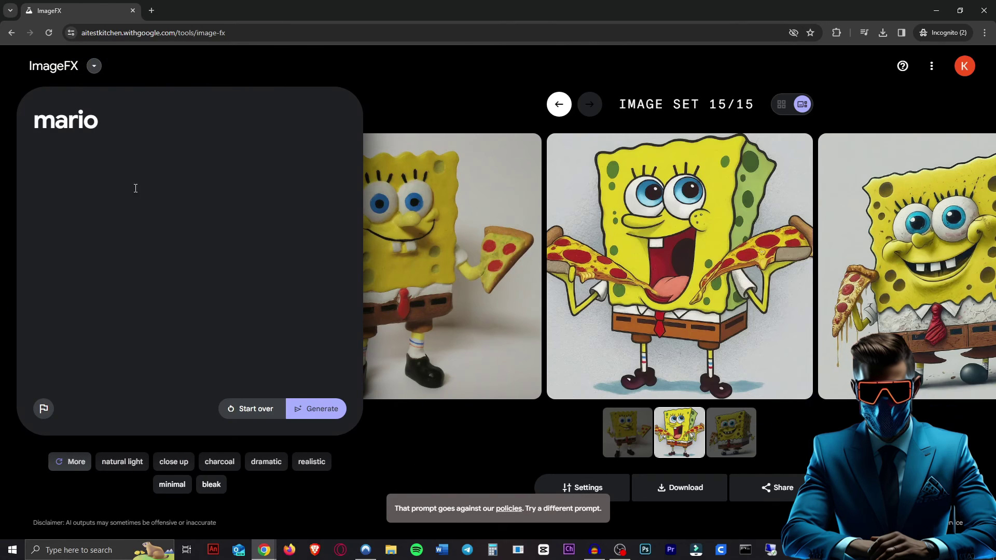
{"action": "key", "text": "ctrl+z"}
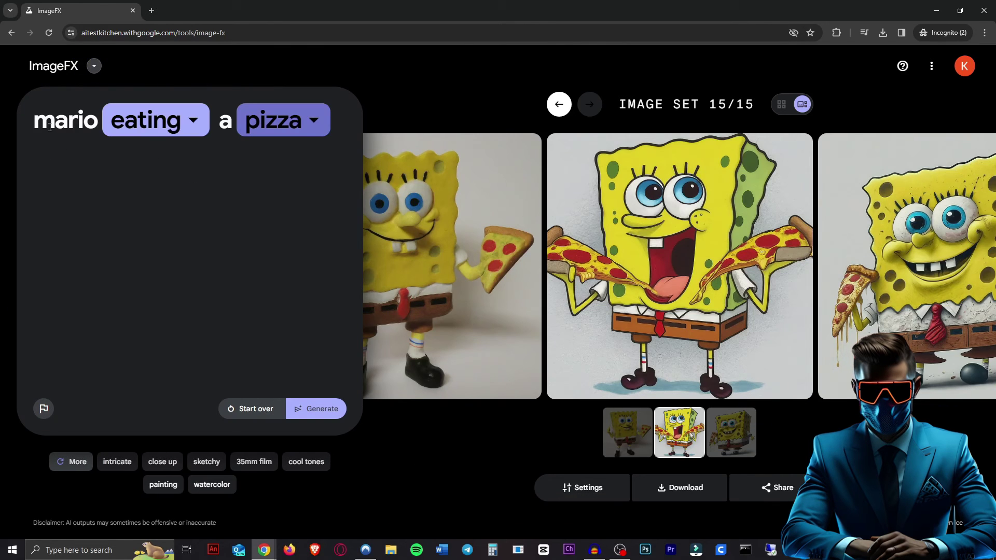
{"action": "key", "text": "ctrl+z"}
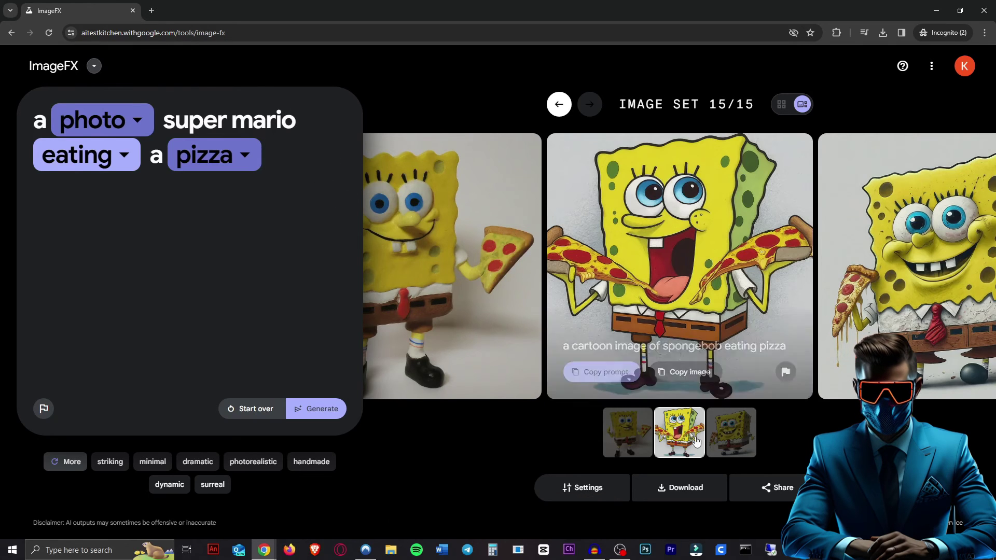
{"action": "left_click", "coordinate": [394, 156]}
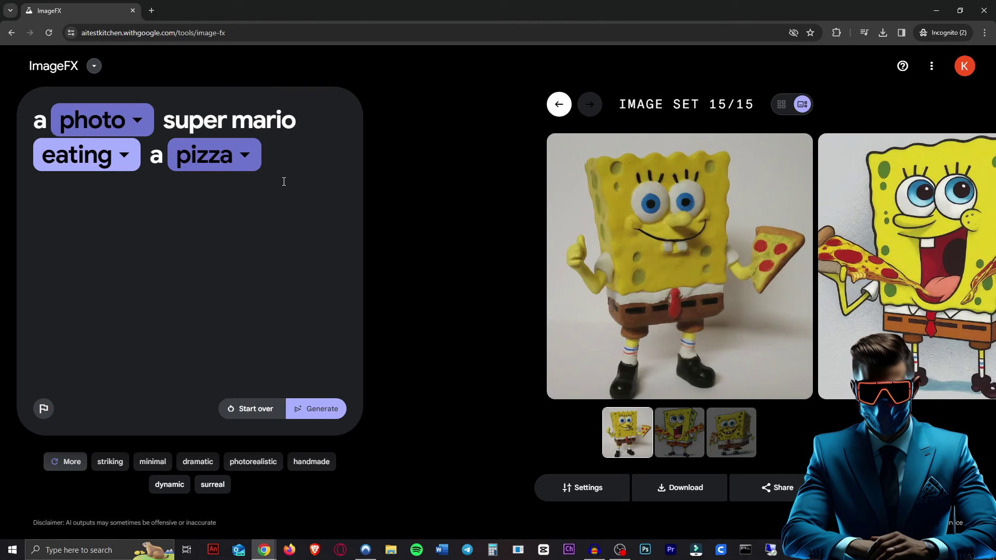
{"action": "key", "text": "BackSpace"}
{"action": "key", "text": "BackSpace"}
{"action": "key", "text": "BackSpace"}
{"action": "key", "text": "BackSpace"}
{"action": "key", "text": "BackSpace"}
{"action": "key", "text": "BackSpace"}
{"action": "key", "text": "BackSpace"}
{"action": "key", "text": "BackSpace"}
{"action": "key", "text": "BackSpace"}
{"action": "key", "text": "BackSpace"}
{"action": "key", "text": "BackSpace"}
{"action": "key", "text": "BackSpace"}
{"action": "key", "text": "BackSpace"}
{"action": "key", "text": "BackSpace"}
{"action": "key", "text": "BackSpace"}
{"action": "key", "text": "BackSpace"}
{"action": "key", "text": "BackSpace"}
{"action": "key", "text": "BackSpace"}
{"action": "key", "text": "BackSpace"}
{"action": "key", "text": "BackSpace"}
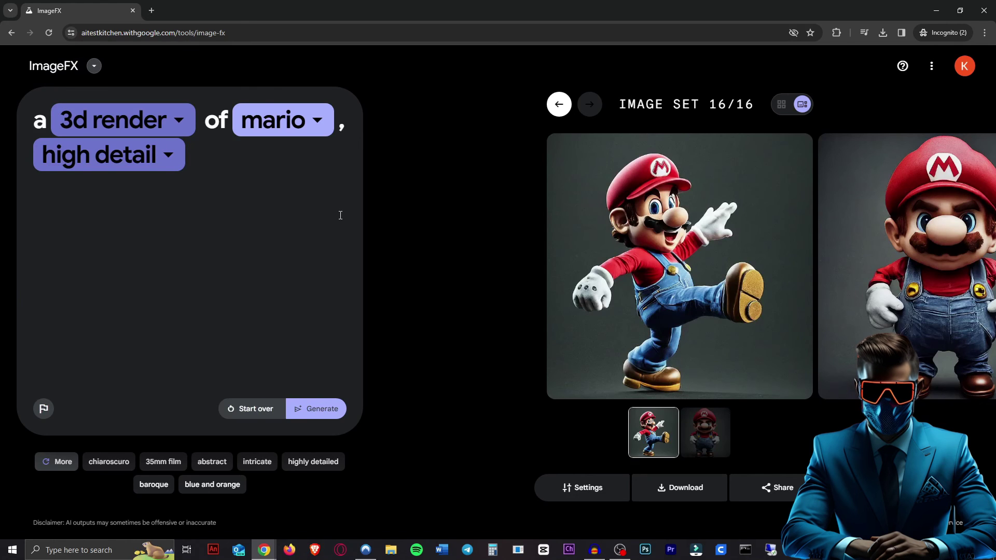
Generate 3D Mario renders, swap the subject to sonic, and download the front-facing Sonic image.
{"action": "left_click", "coordinate": [904, 291]}
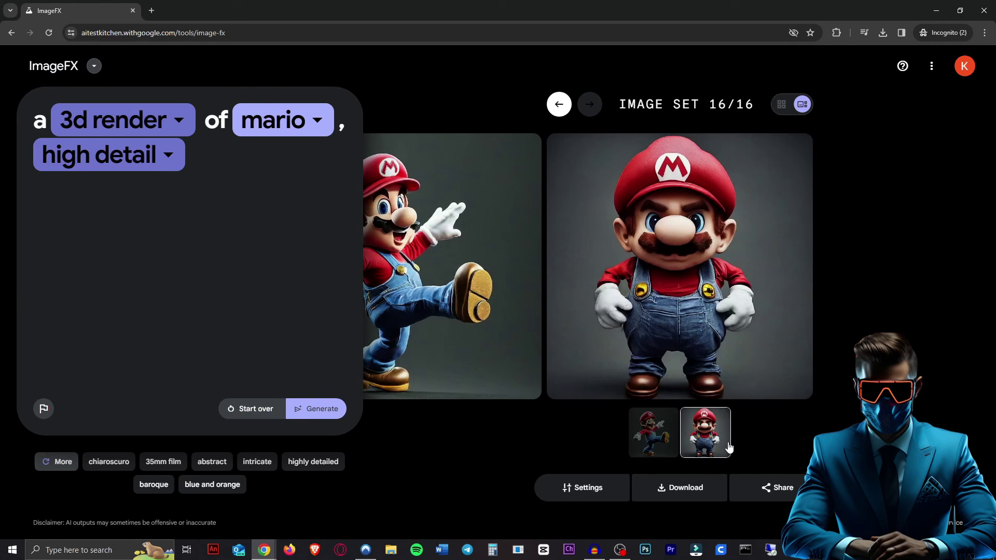
{"action": "left_click", "coordinate": [653, 433]}
{"action": "left_click", "coordinate": [321, 410]}
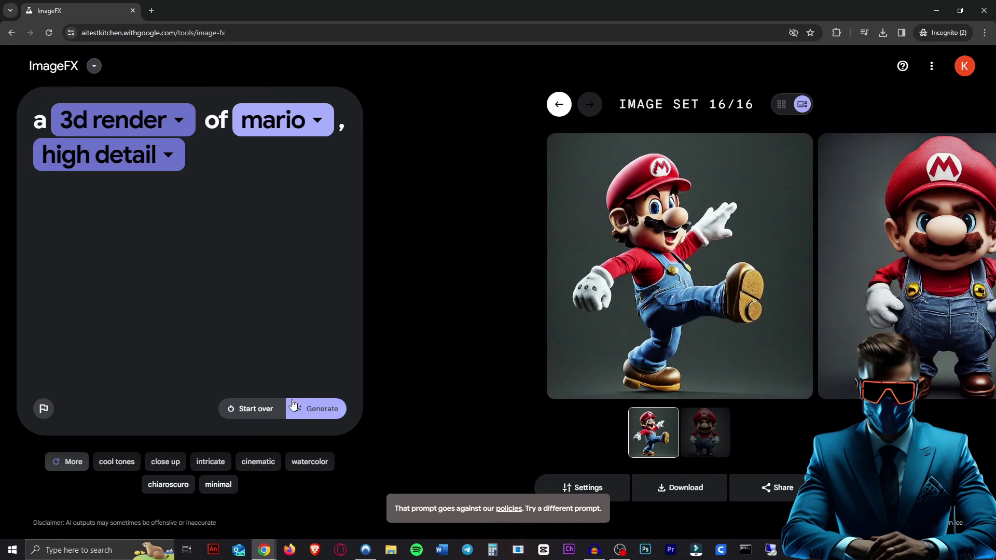
{"action": "left_click", "coordinate": [317, 409]}
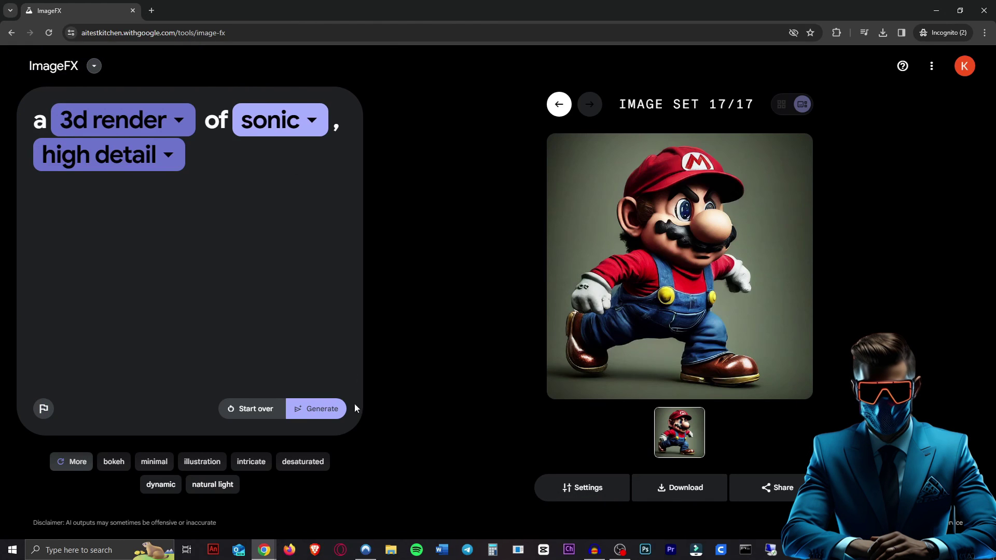
{"action": "left_click", "coordinate": [343, 409]}
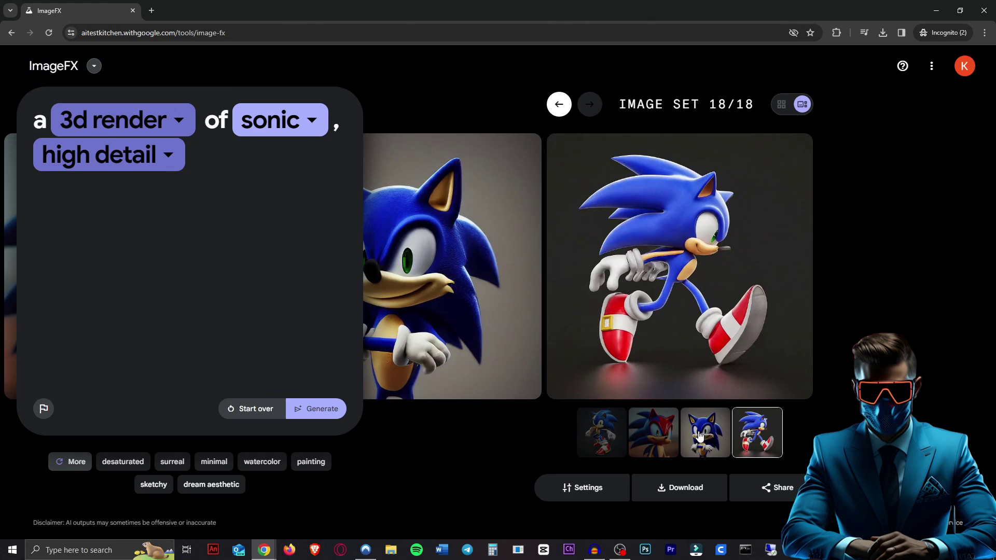
{"action": "left_click", "coordinate": [680, 488]}
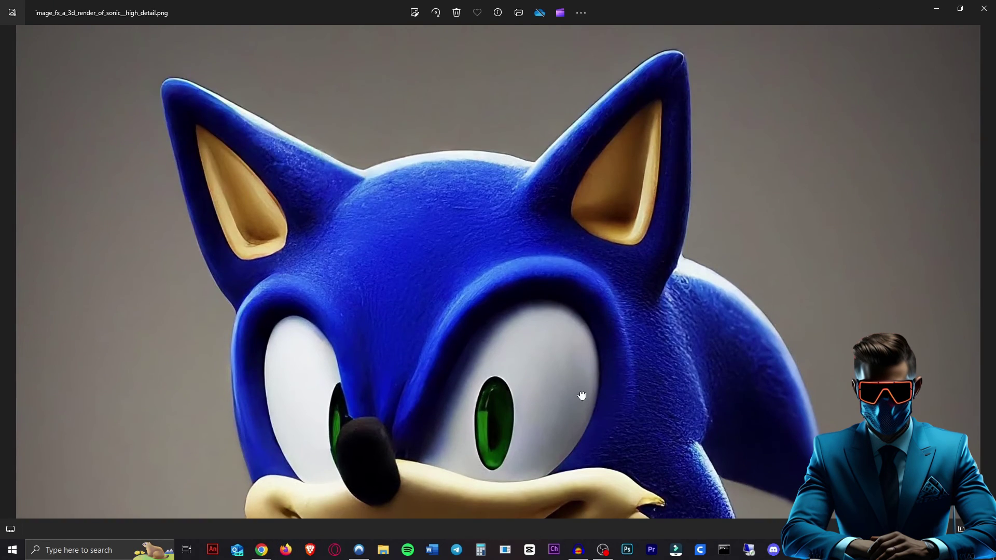
Pan upward across the zoomed Sonic render in Photos.
{"action": "left_click_drag", "start_coordinate": [582, 395], "coordinate": [542, 125]}
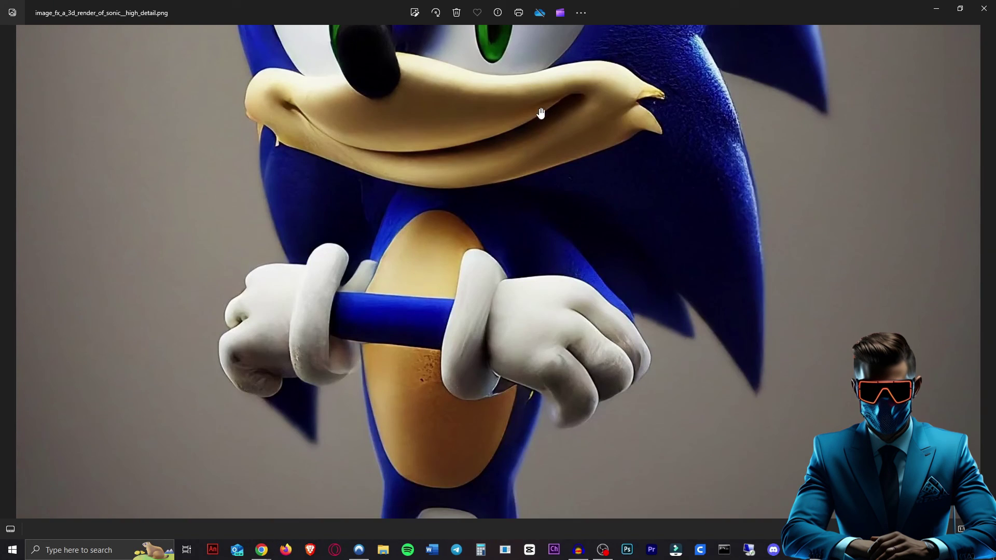